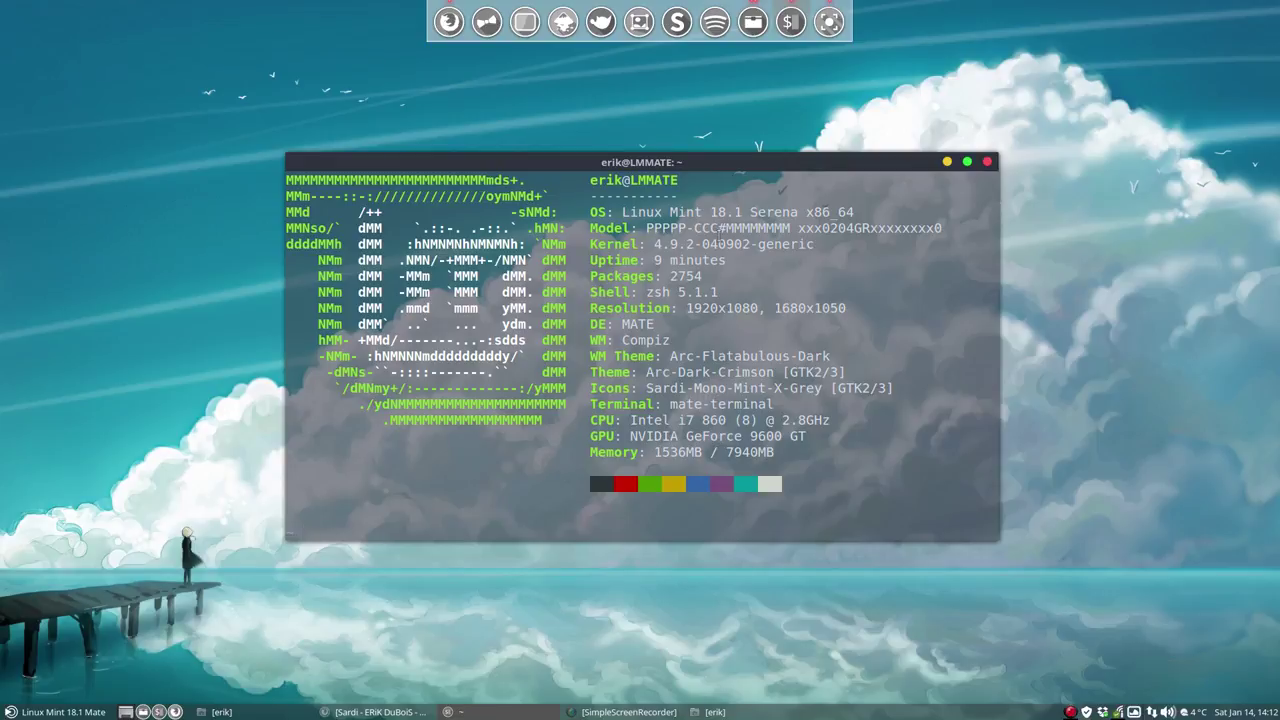
- Highlight the kernel version, zsh shell, Compiz window manager and current icon theme in the system info
{"action": "left_click_drag", "start_coordinate": [650, 244], "coordinate": [735, 245]}
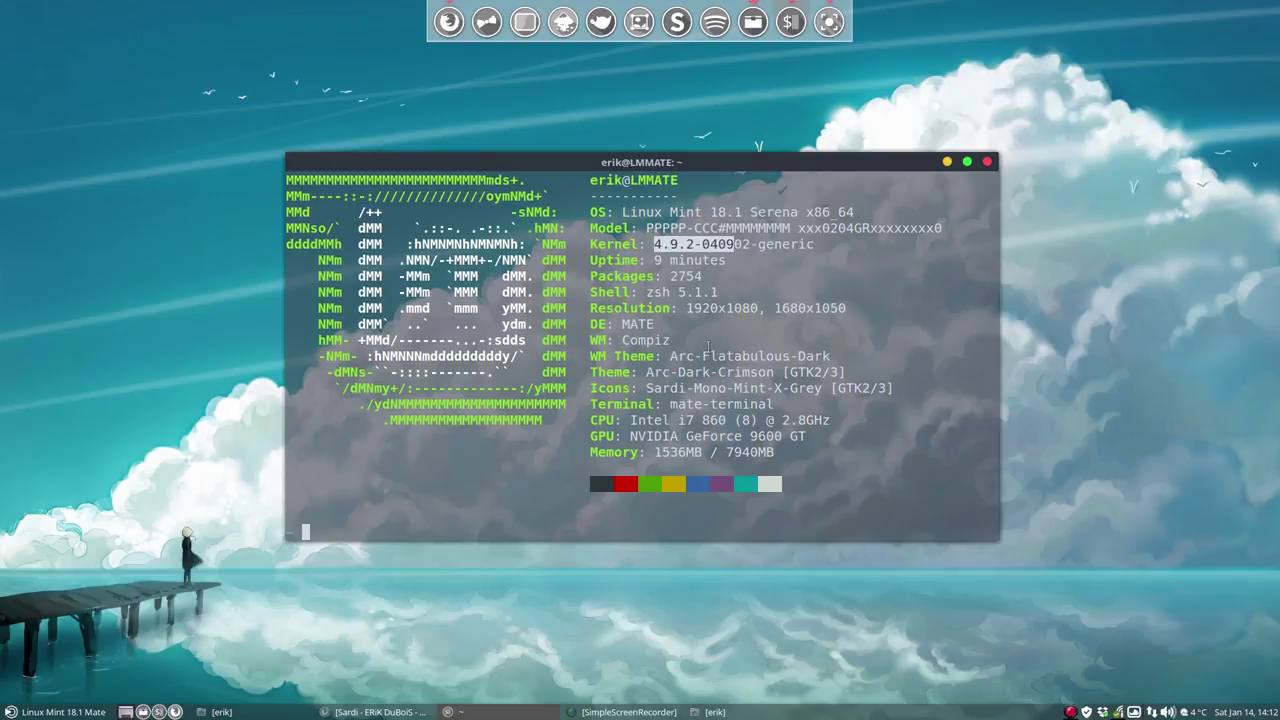
{"action": "left_click_drag", "start_coordinate": [647, 292], "coordinate": [679, 292]}
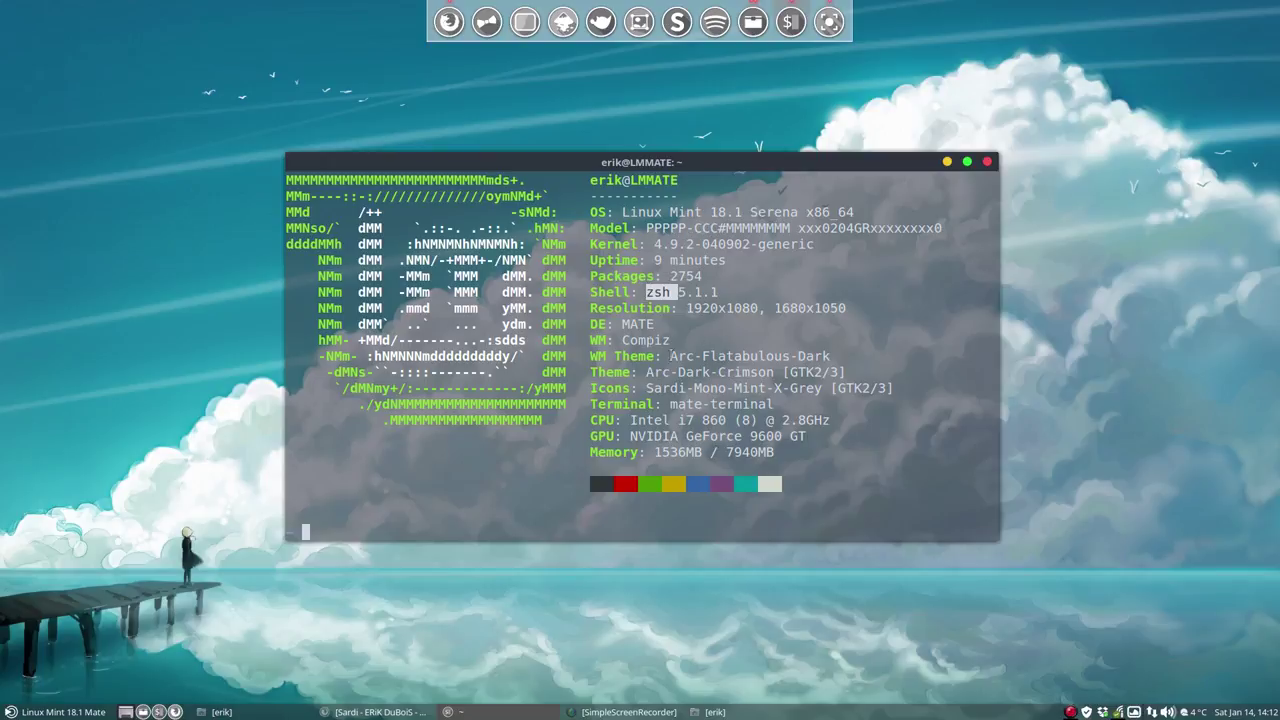
{"action": "left_click_drag", "start_coordinate": [623, 324], "coordinate": [860, 357]}
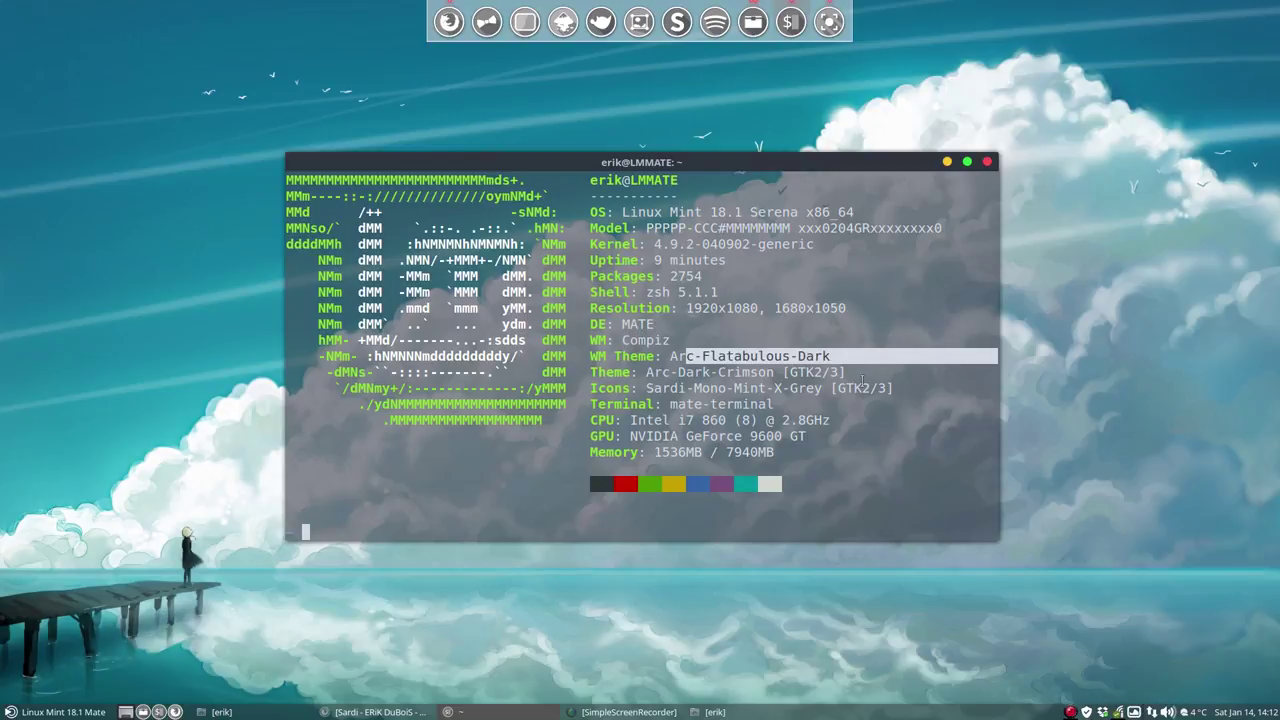
{"action": "left_click_drag", "start_coordinate": [645, 388], "coordinate": [824, 389]}
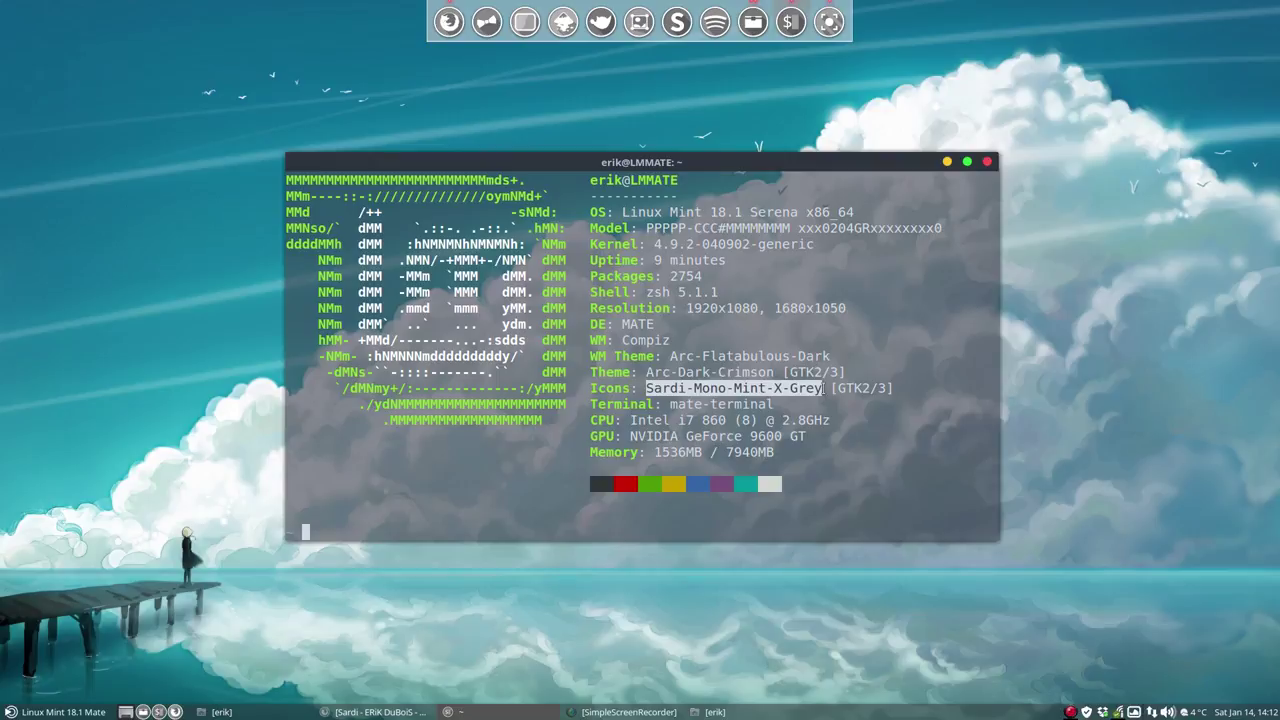
{"action": "left_click", "coordinate": [710, 392]}
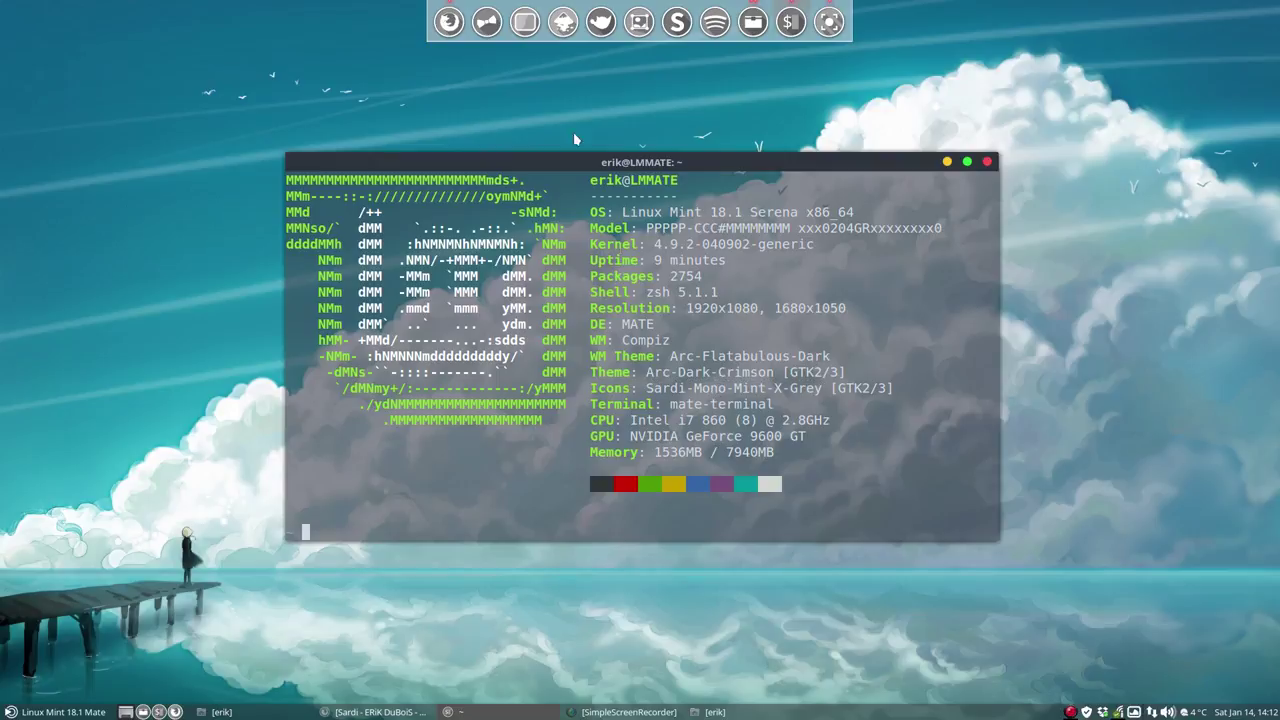
- Open the file manager at the home folder and close the duplicate window
{"action": "left_click", "coordinate": [60, 712]}
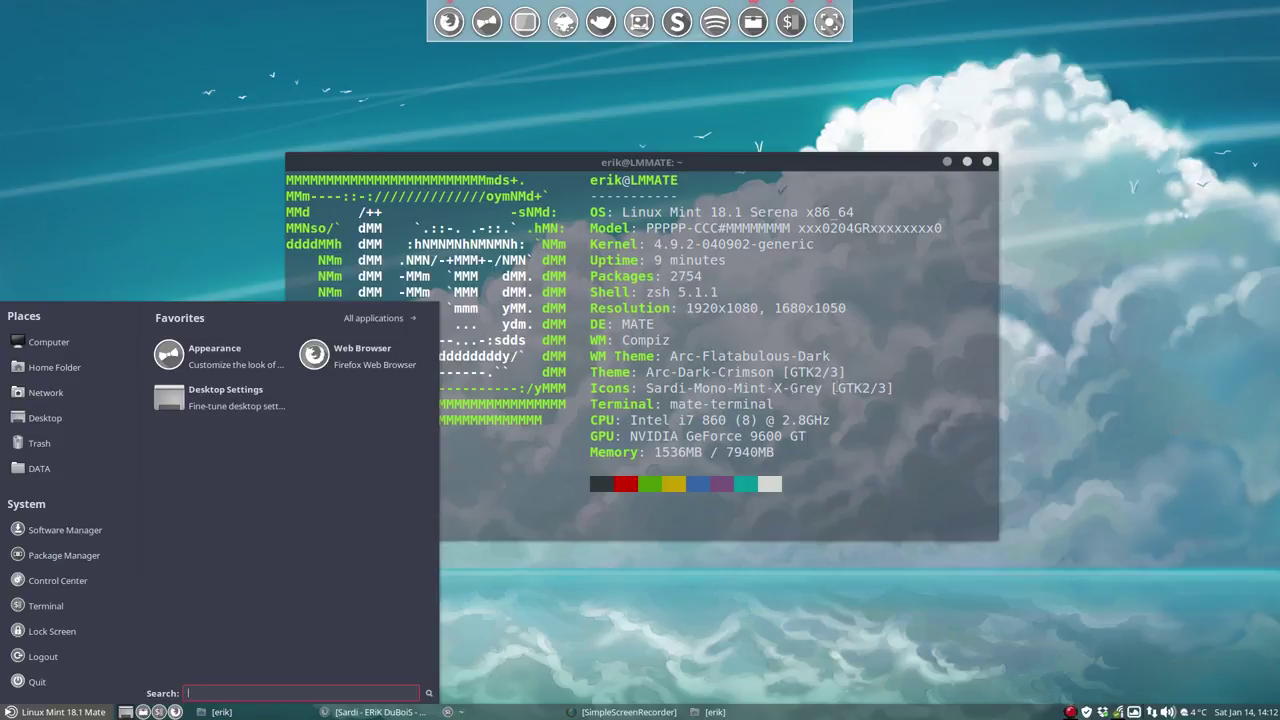
{"action": "left_click", "coordinate": [234, 112]}
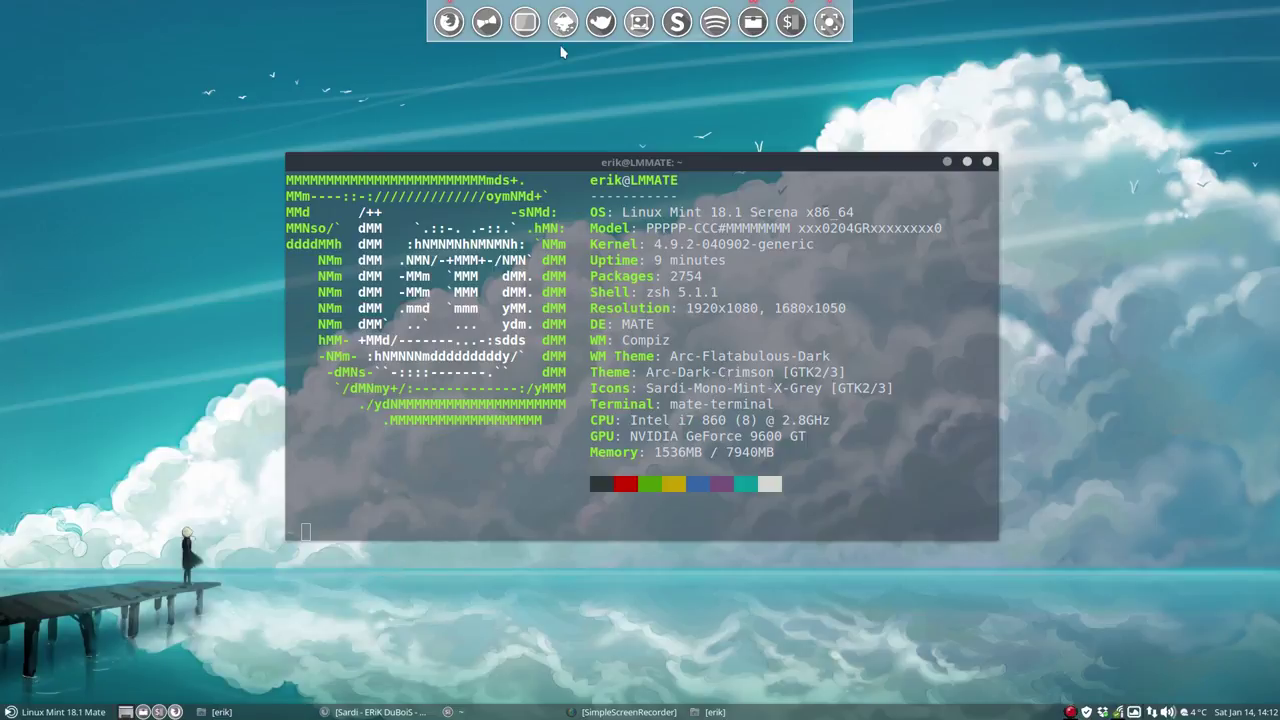
{"action": "left_click", "coordinate": [753, 30]}
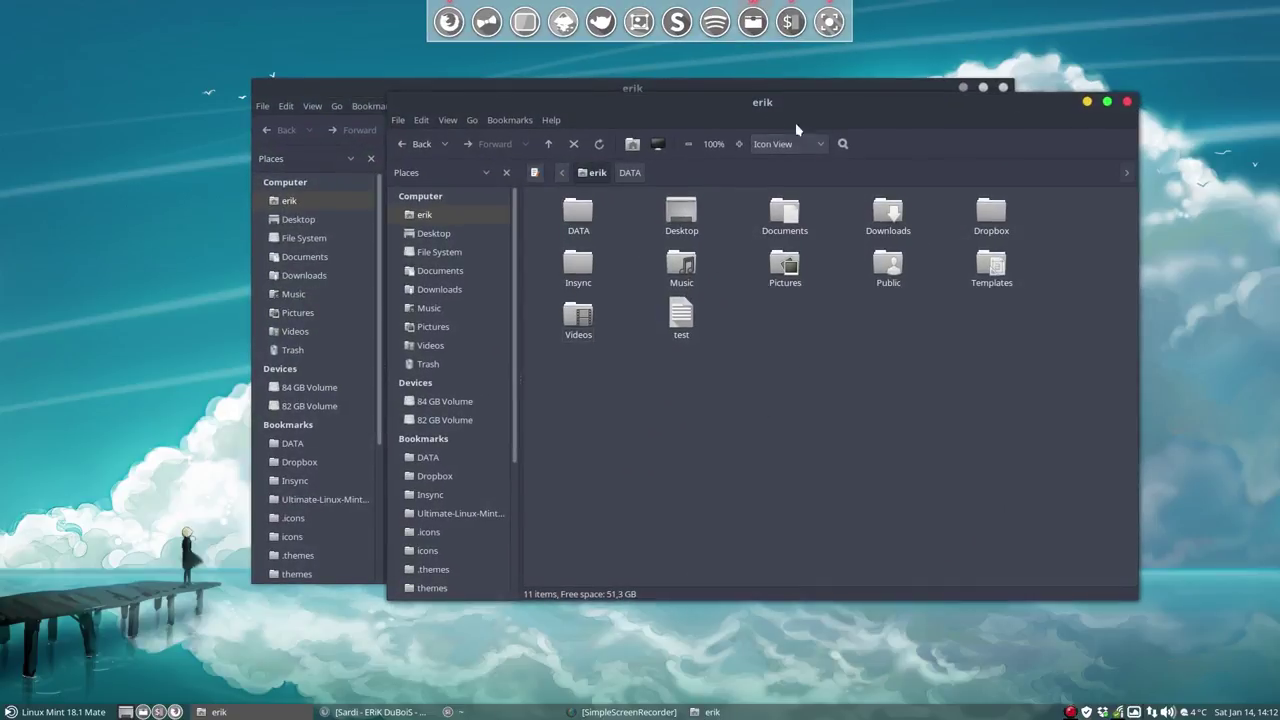
{"action": "left_click", "coordinate": [1126, 102]}
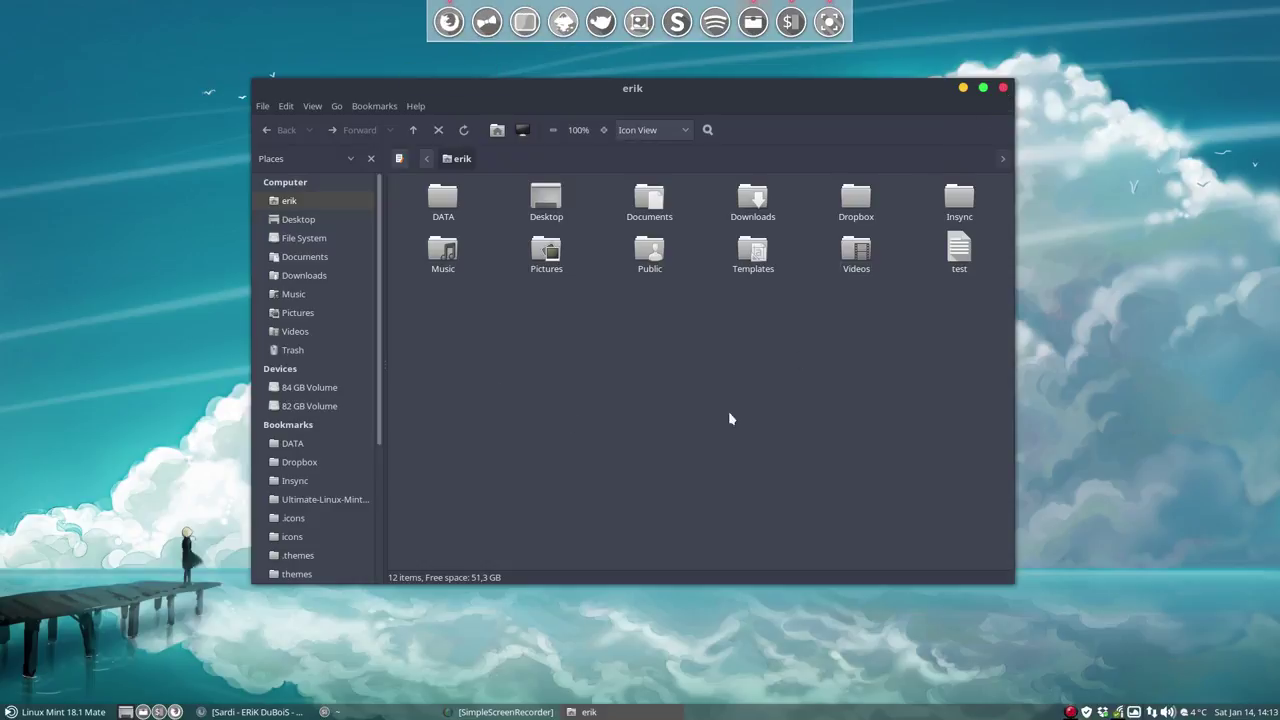
- Empty the .icons folder by deleting all its icon-theme folders
{"action": "left_click", "coordinate": [324, 520]}
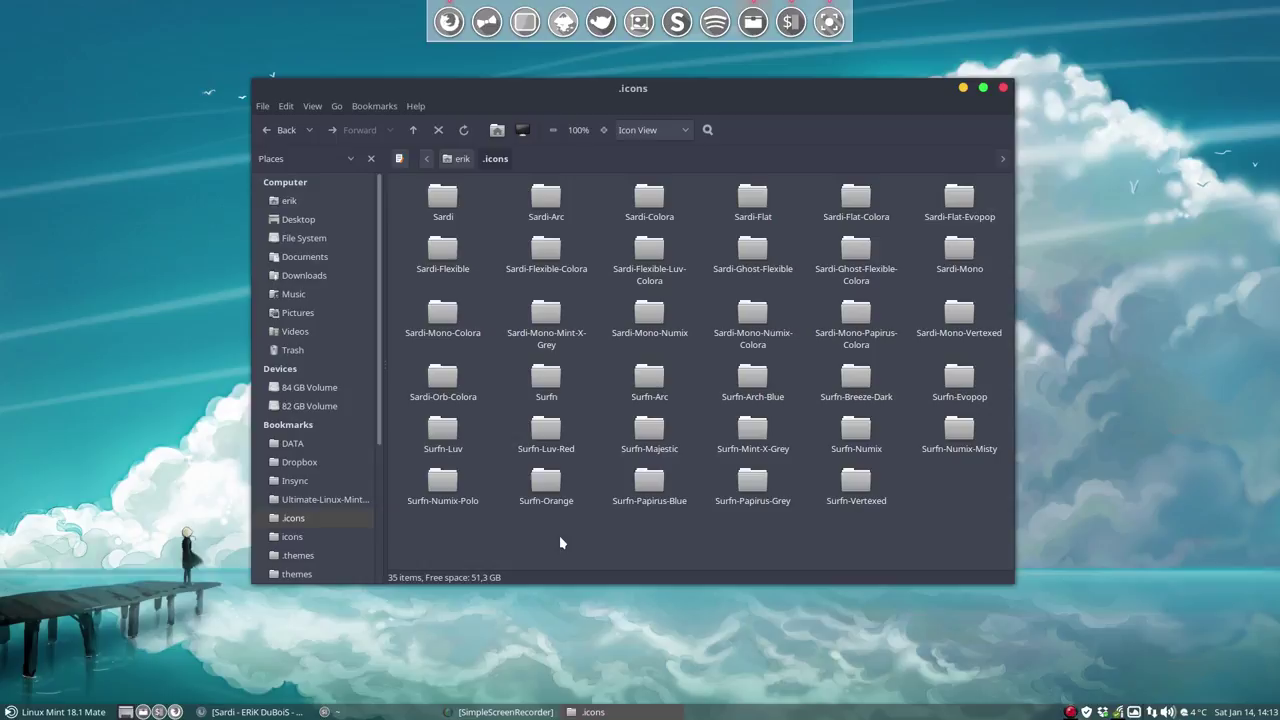
{"action": "key", "text": "ctrl+a"}
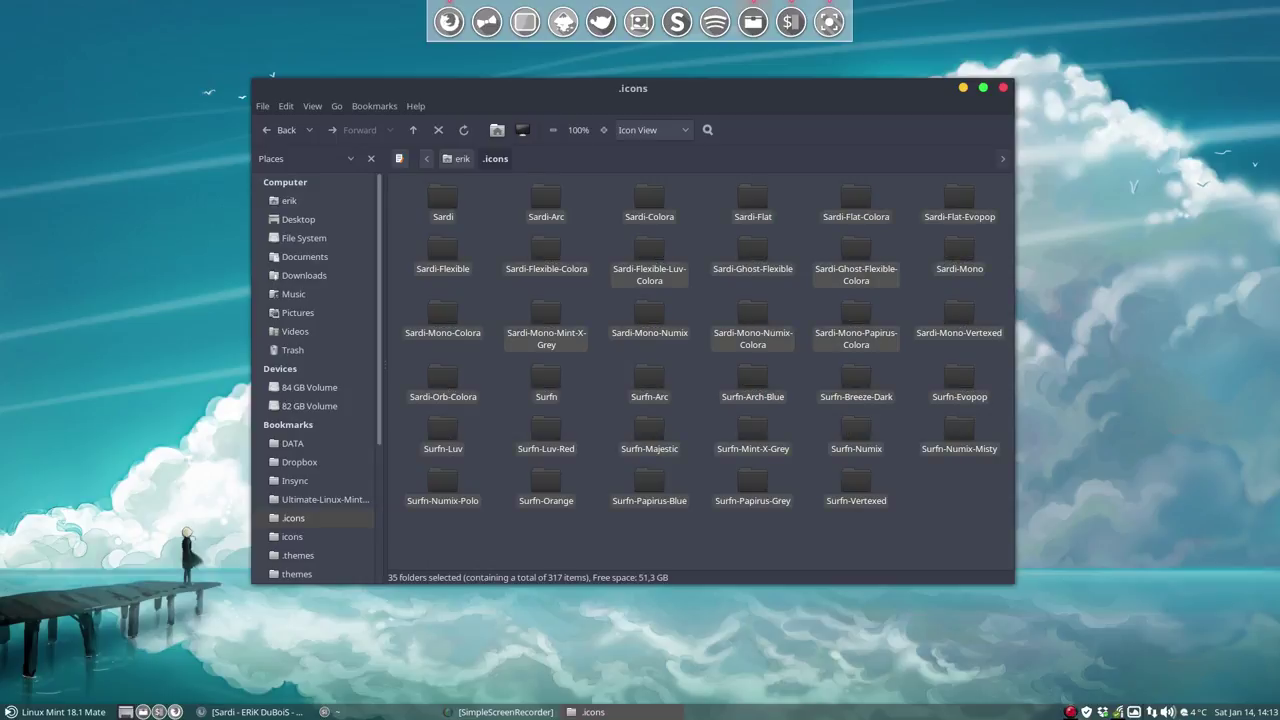
{"action": "key", "text": "Delete"}
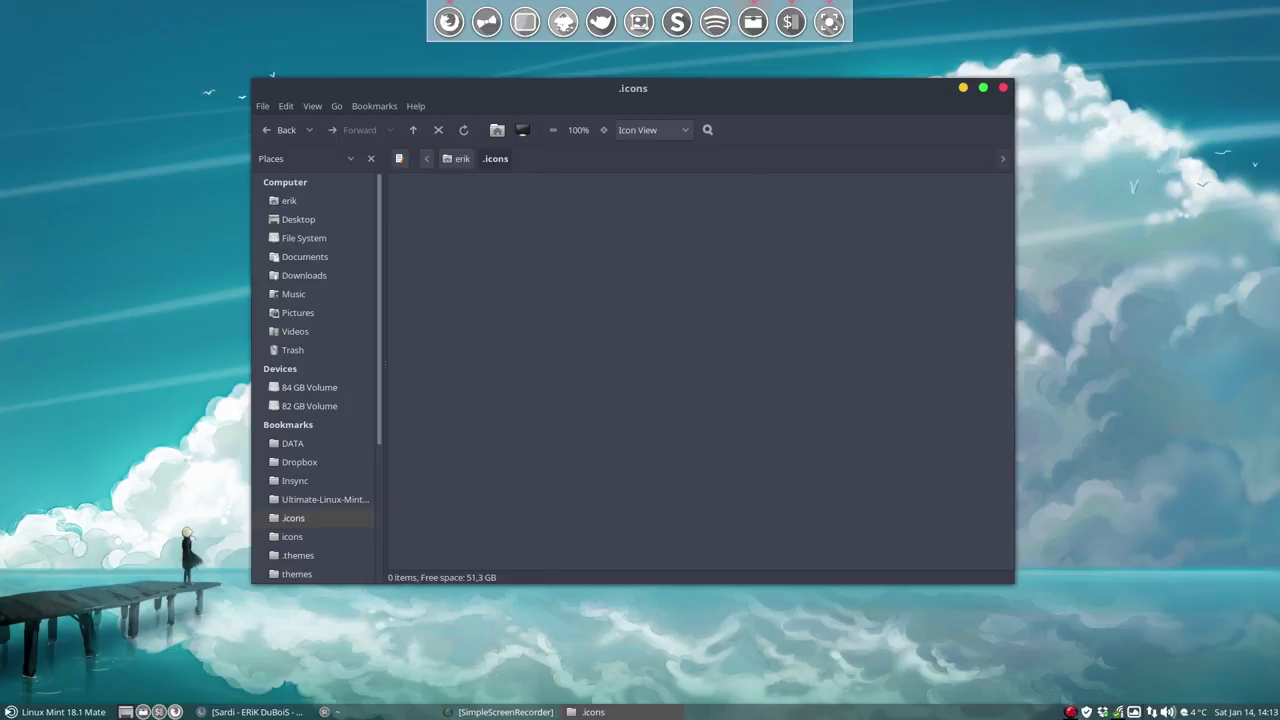
- Run icons-sardi-v2.sh from Ultimate-Linux-Mint-18.1-Mate in a terminal, then close the terminal
{"action": "left_click", "coordinate": [322, 499]}
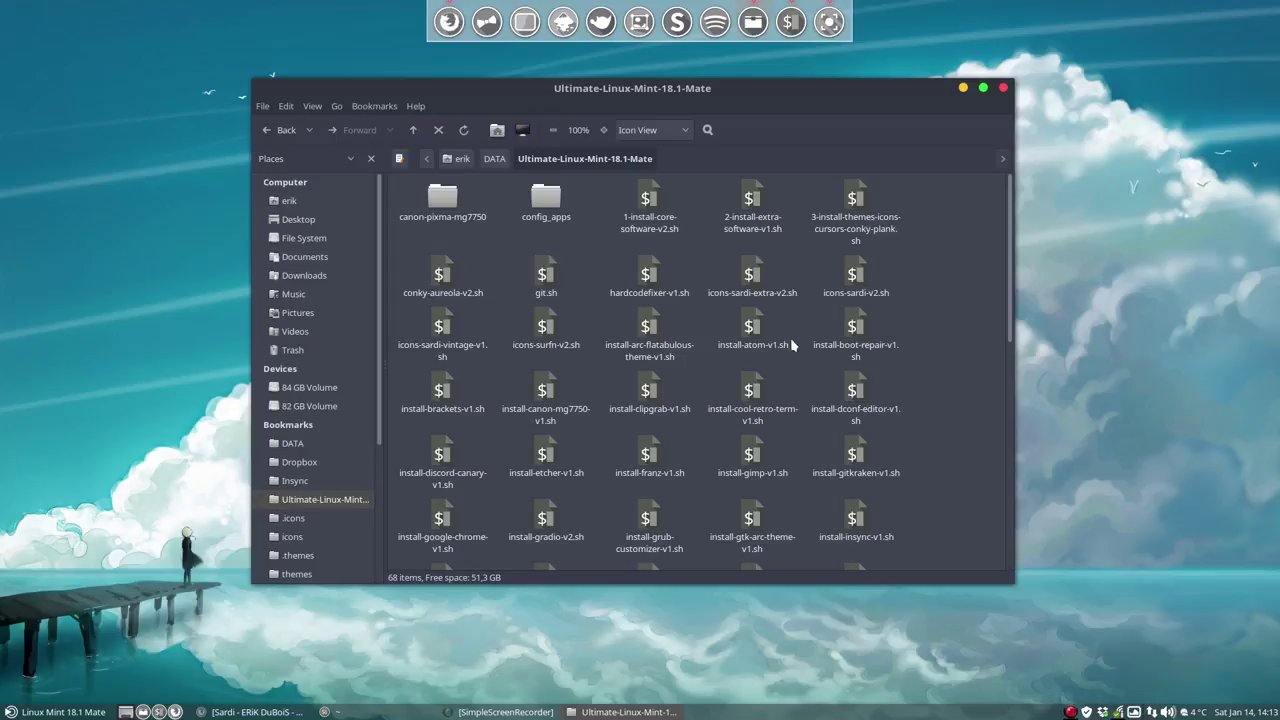
{"action": "left_click", "coordinate": [858, 278]}
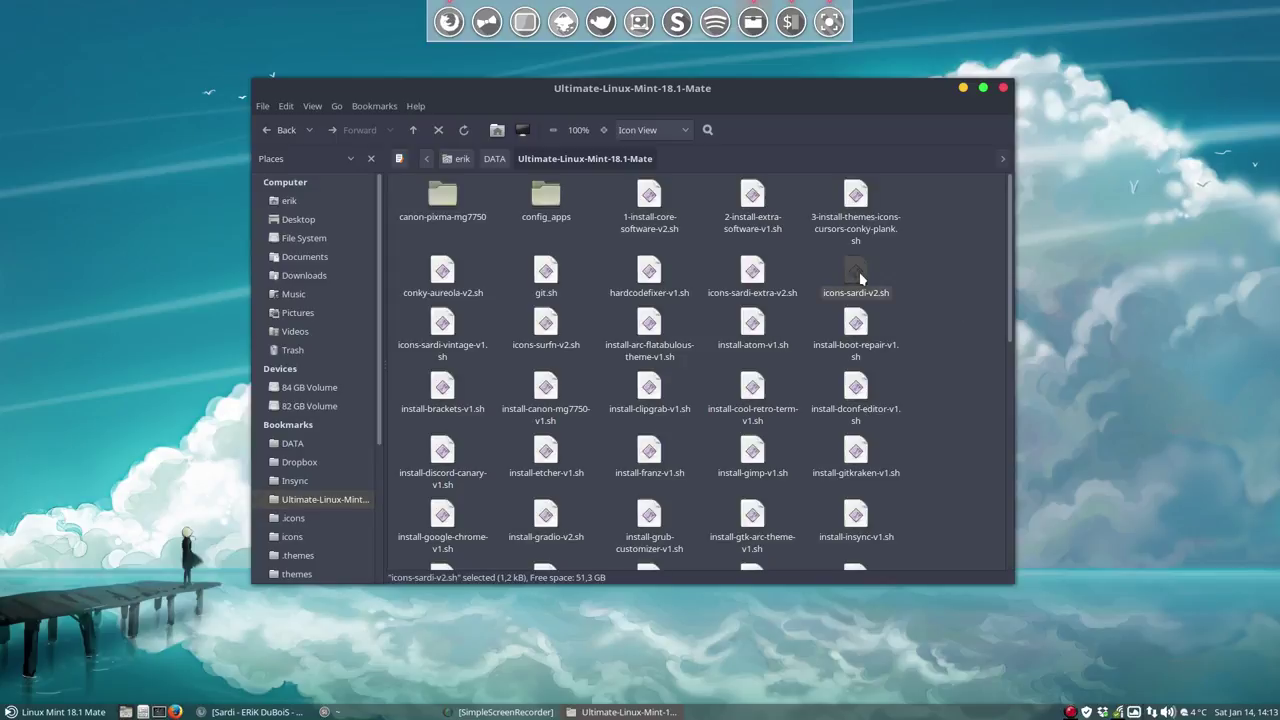
{"action": "double_click", "coordinate": [860, 278]}
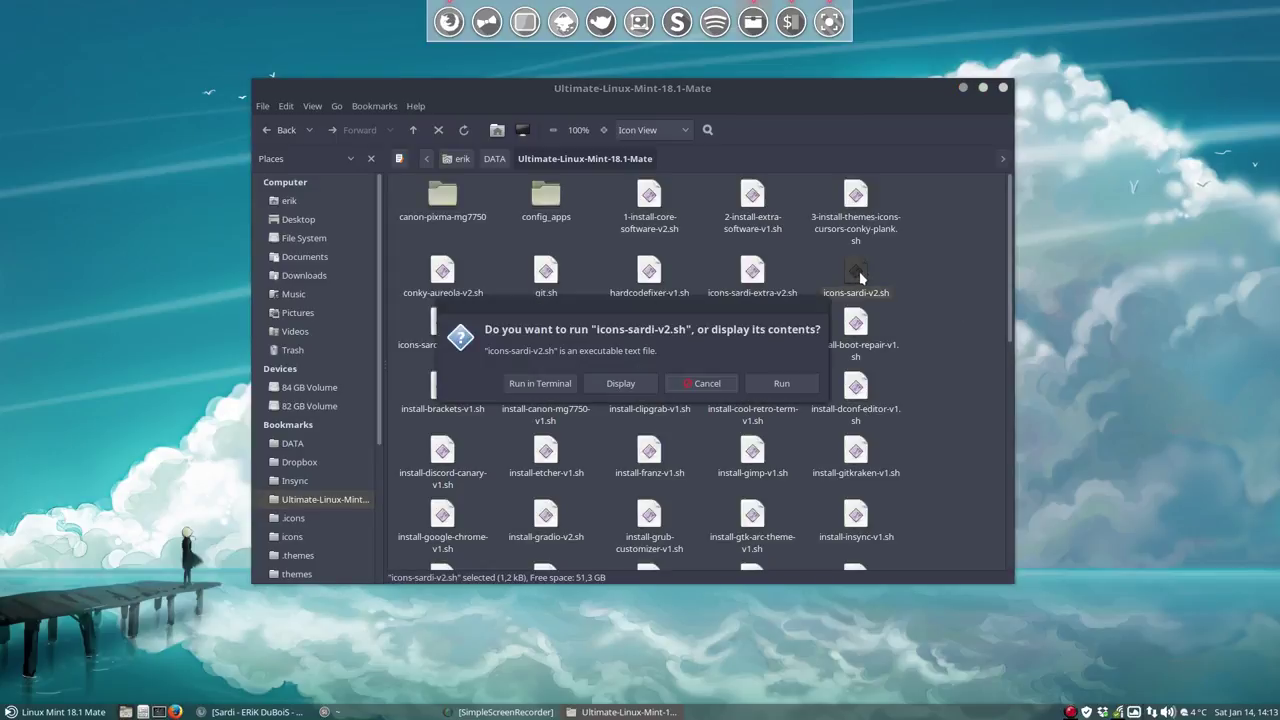
{"action": "left_click", "coordinate": [548, 384]}
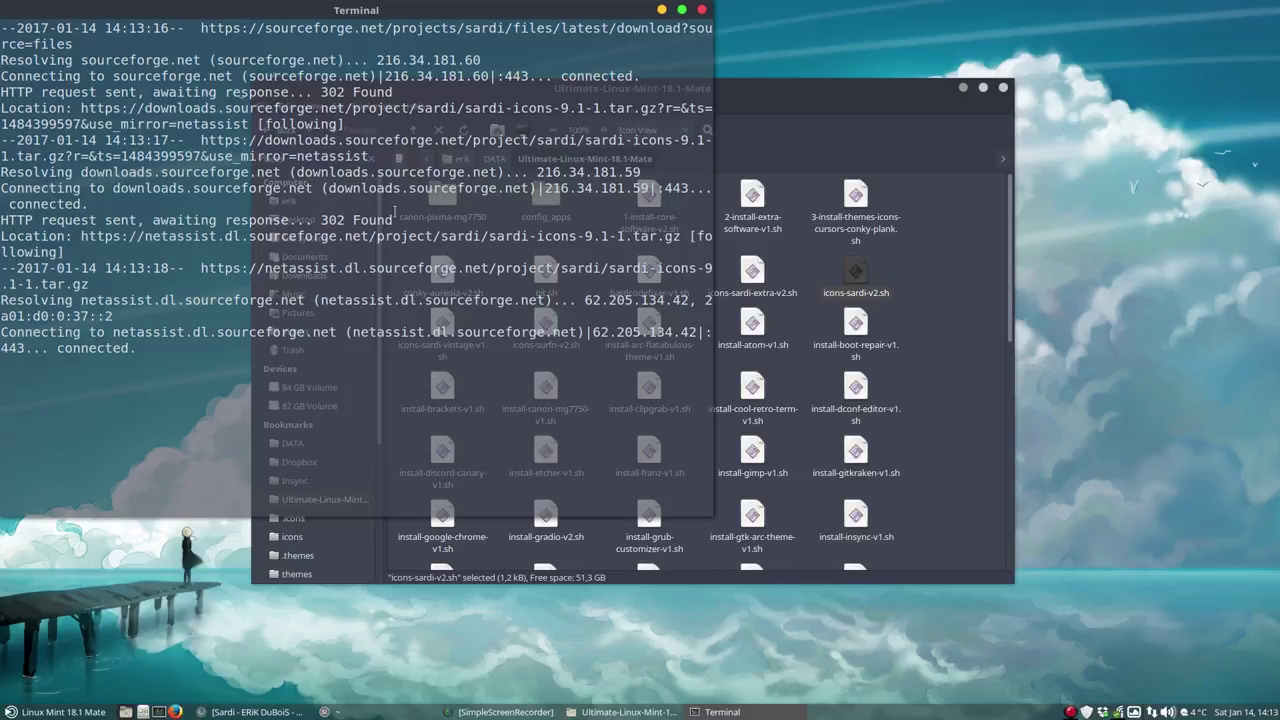
{"action": "left_click", "coordinate": [702, 9]}
- Run icons-sardi-v2.sh in a terminal twice more, then check the 19 Sardi themes in .icons
{"action": "double_click", "coordinate": [857, 280]}
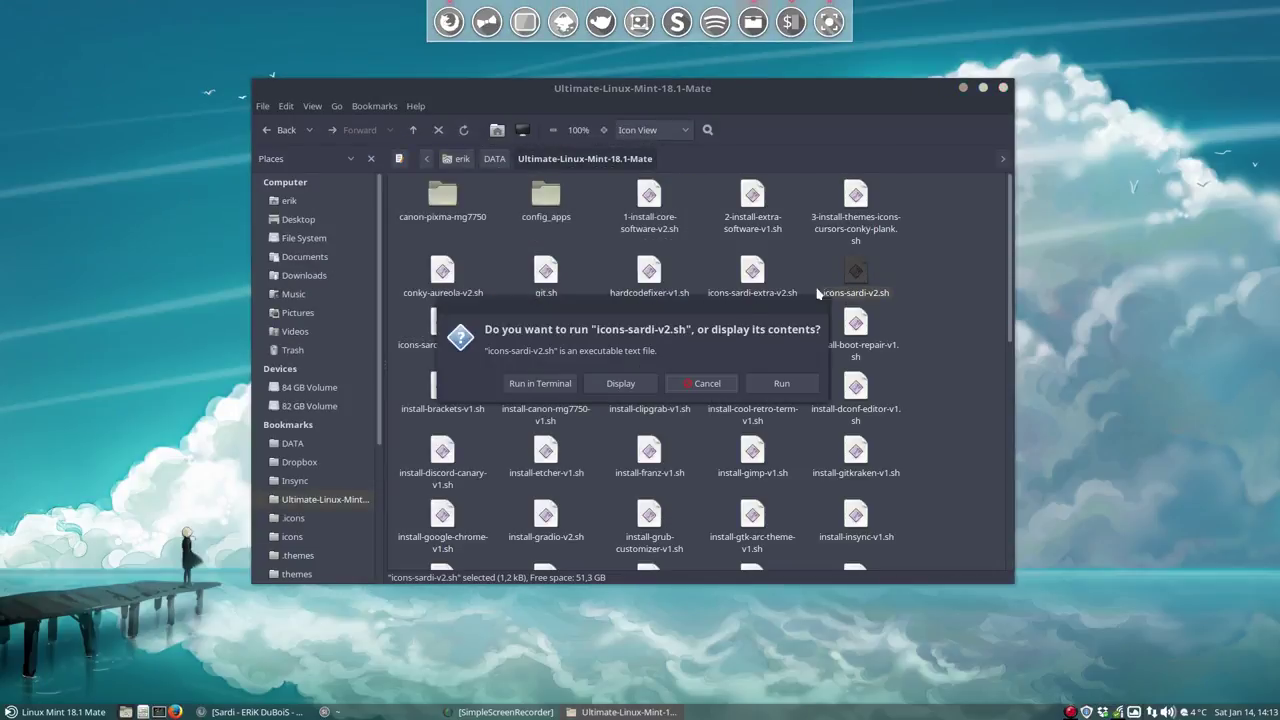
{"action": "left_click", "coordinate": [545, 389]}
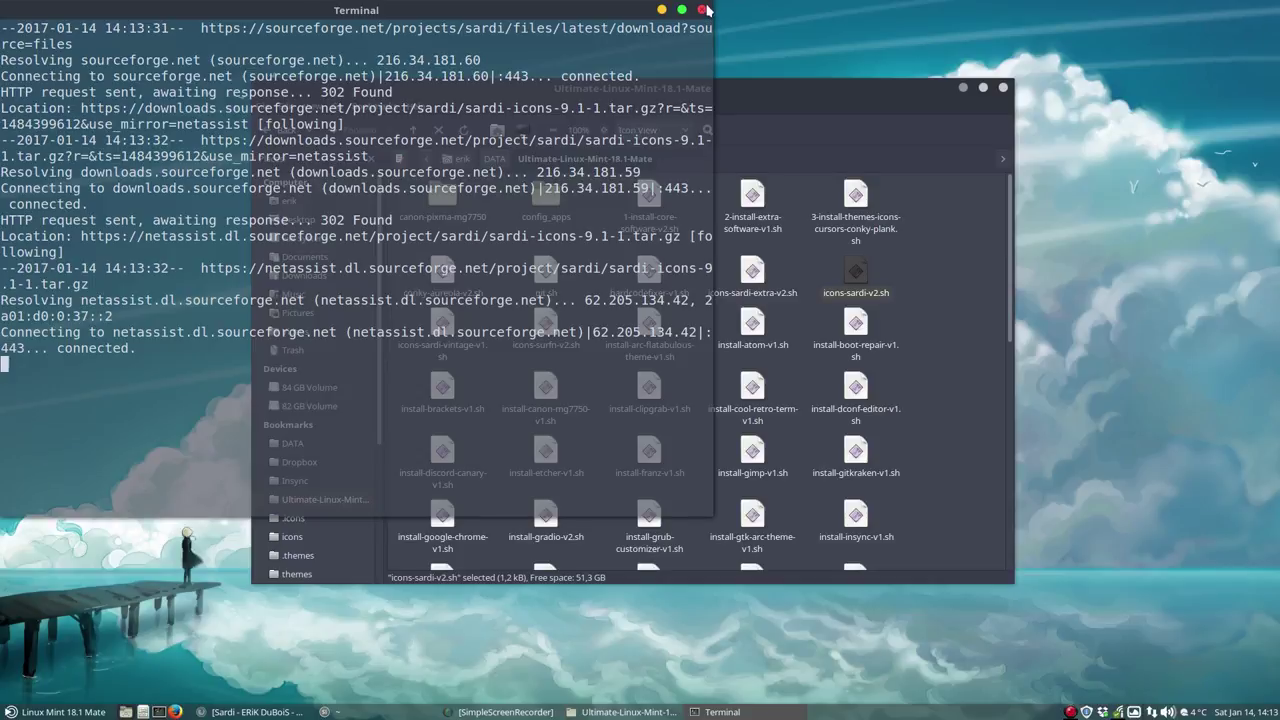
{"action": "left_click", "coordinate": [702, 10]}
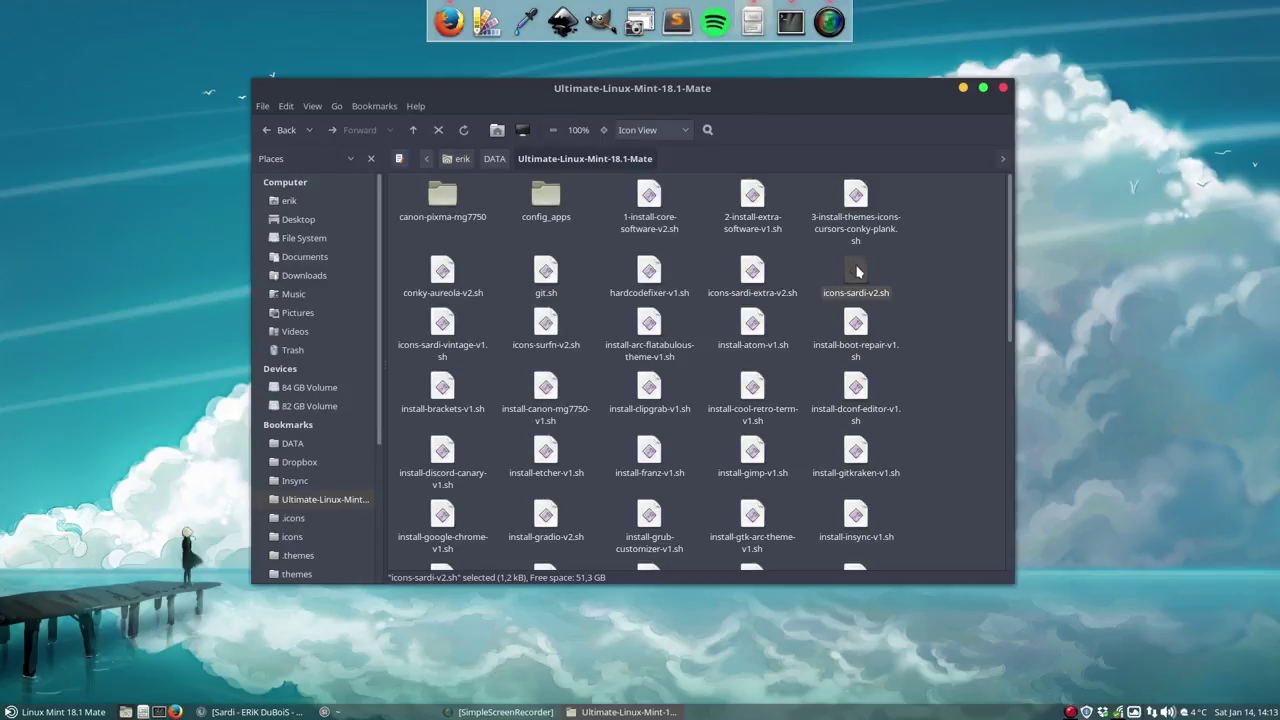
{"action": "double_click", "coordinate": [855, 270]}
{"action": "left_click", "coordinate": [535, 384]}
{"action": "left_click", "coordinate": [295, 518]}
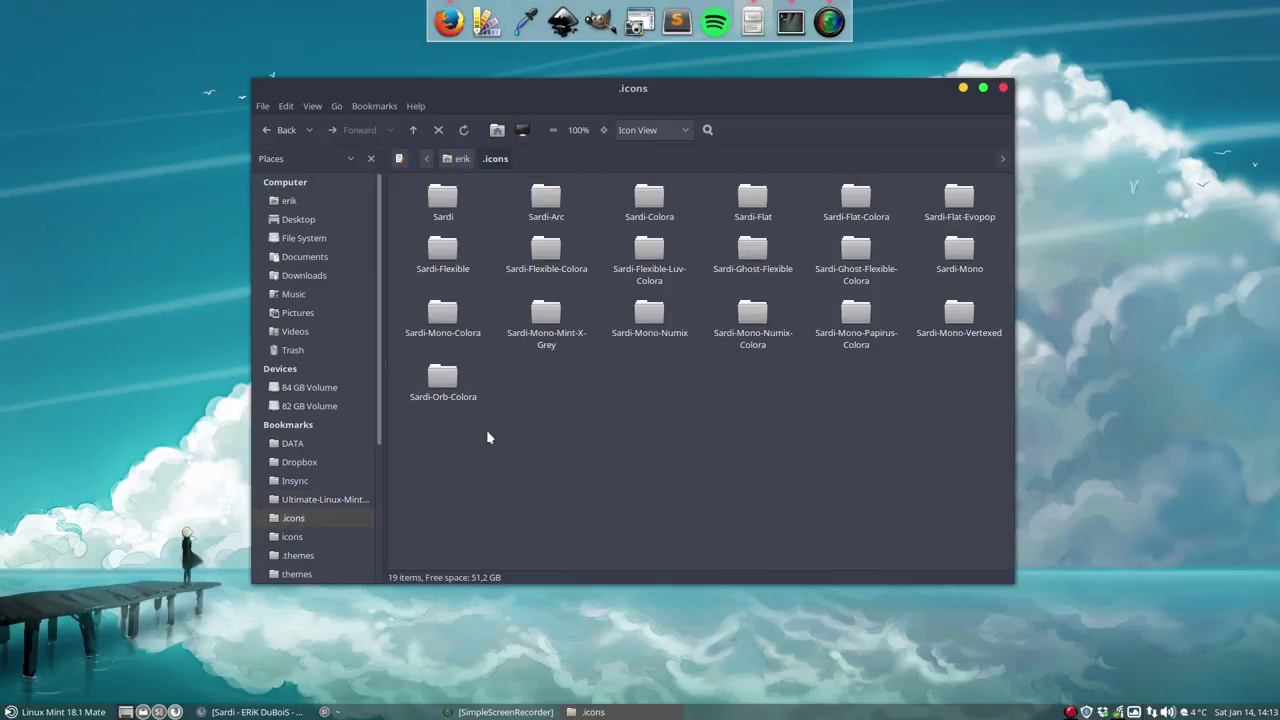
{"action": "key", "text": "ctrl+a"}
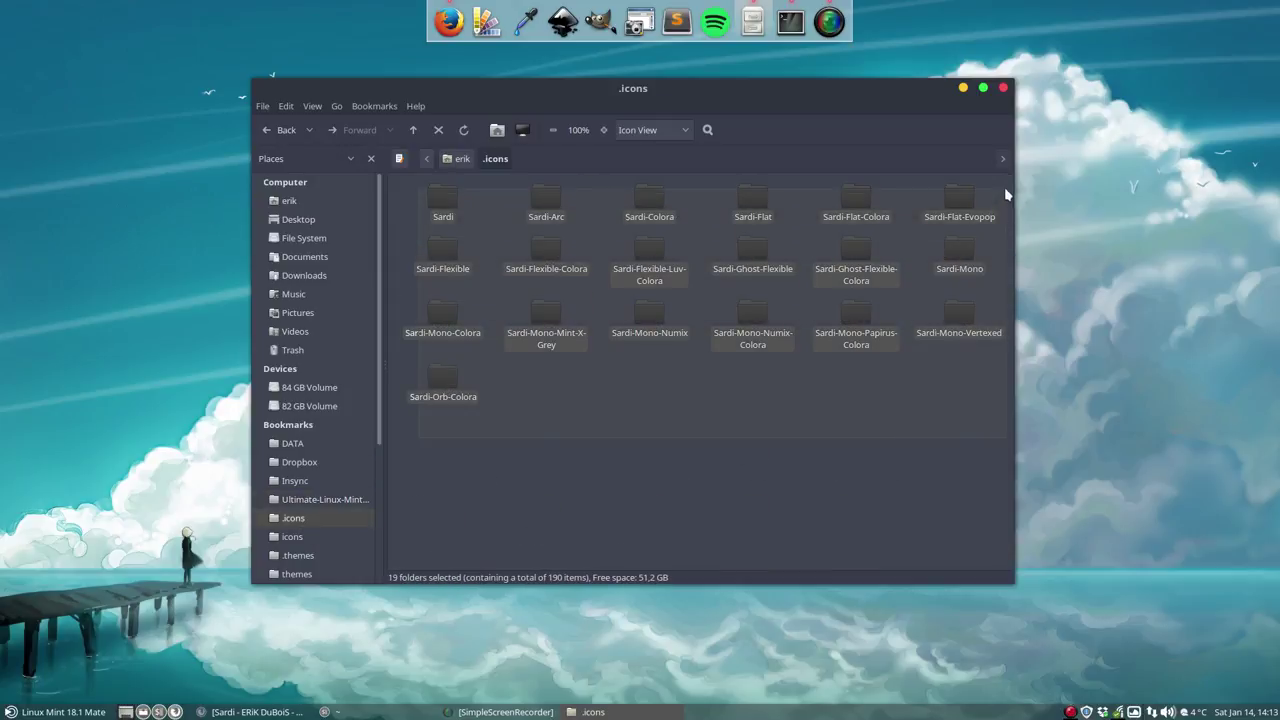
{"action": "left_click", "coordinate": [863, 420]}
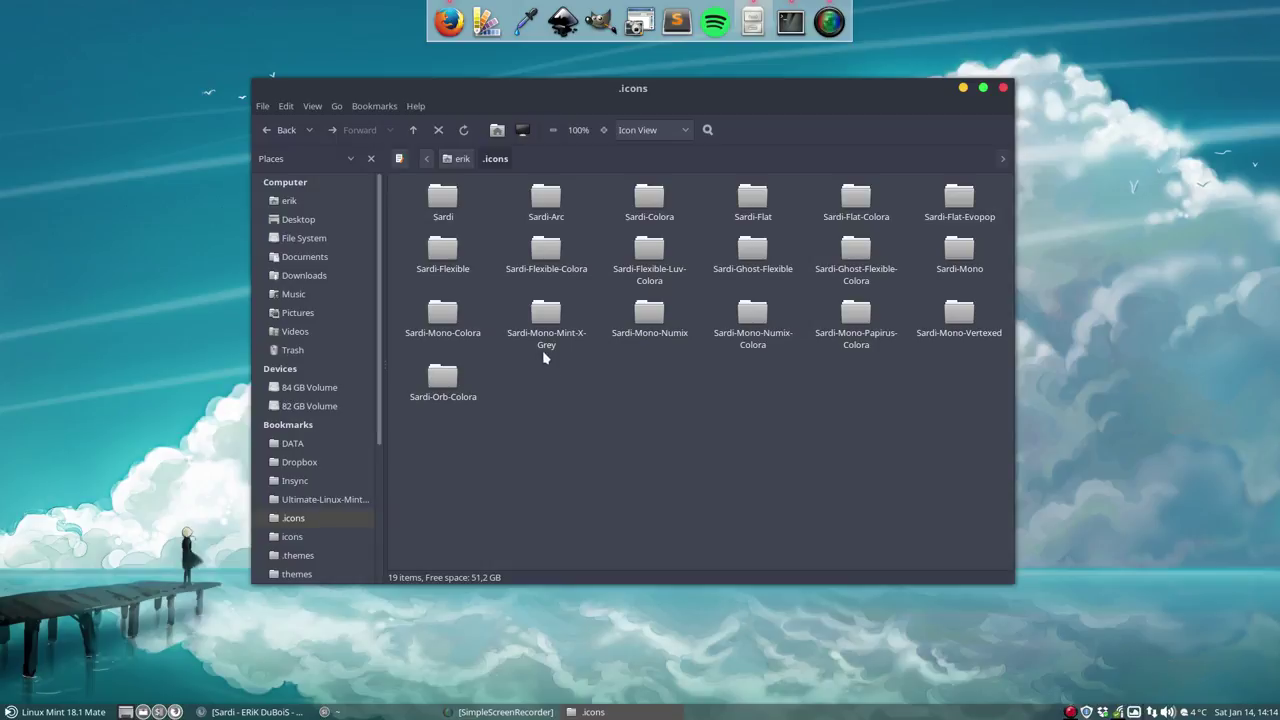
{"action": "left_click", "coordinate": [545, 319]}
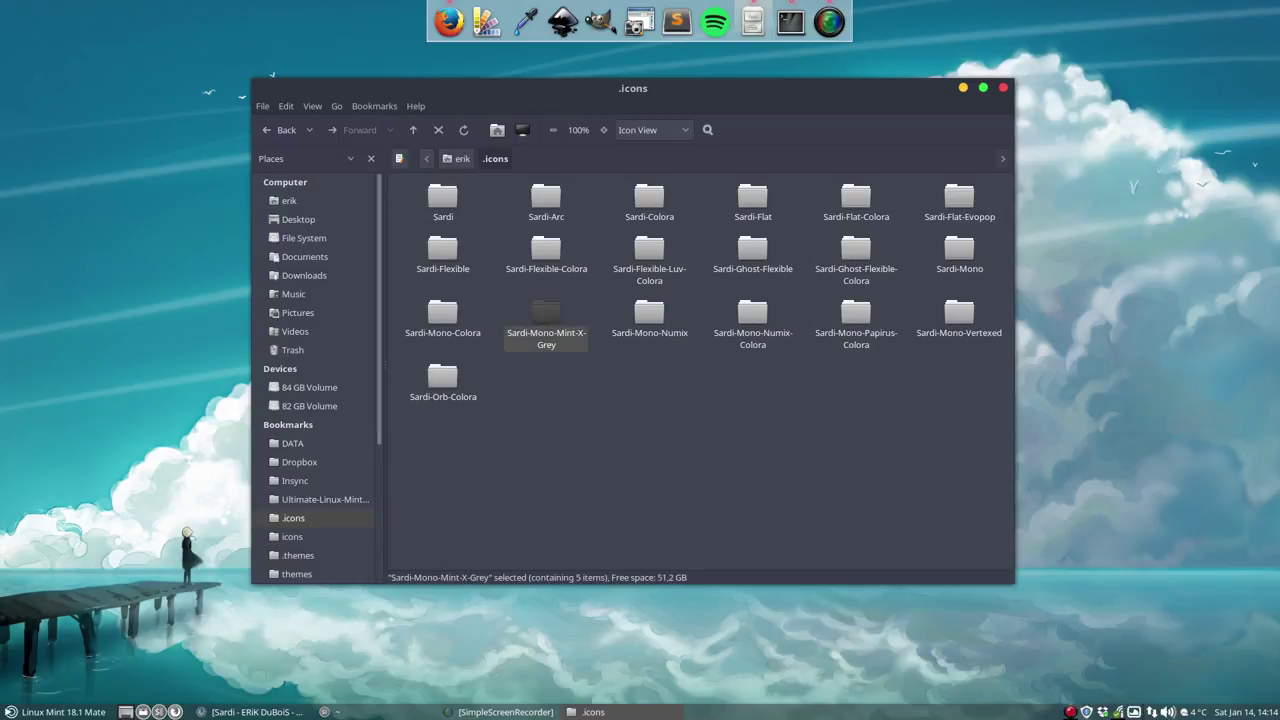
{"action": "key", "text": "Return"}
{"action": "key", "text": "Down"}
{"action": "key", "text": "Return"}
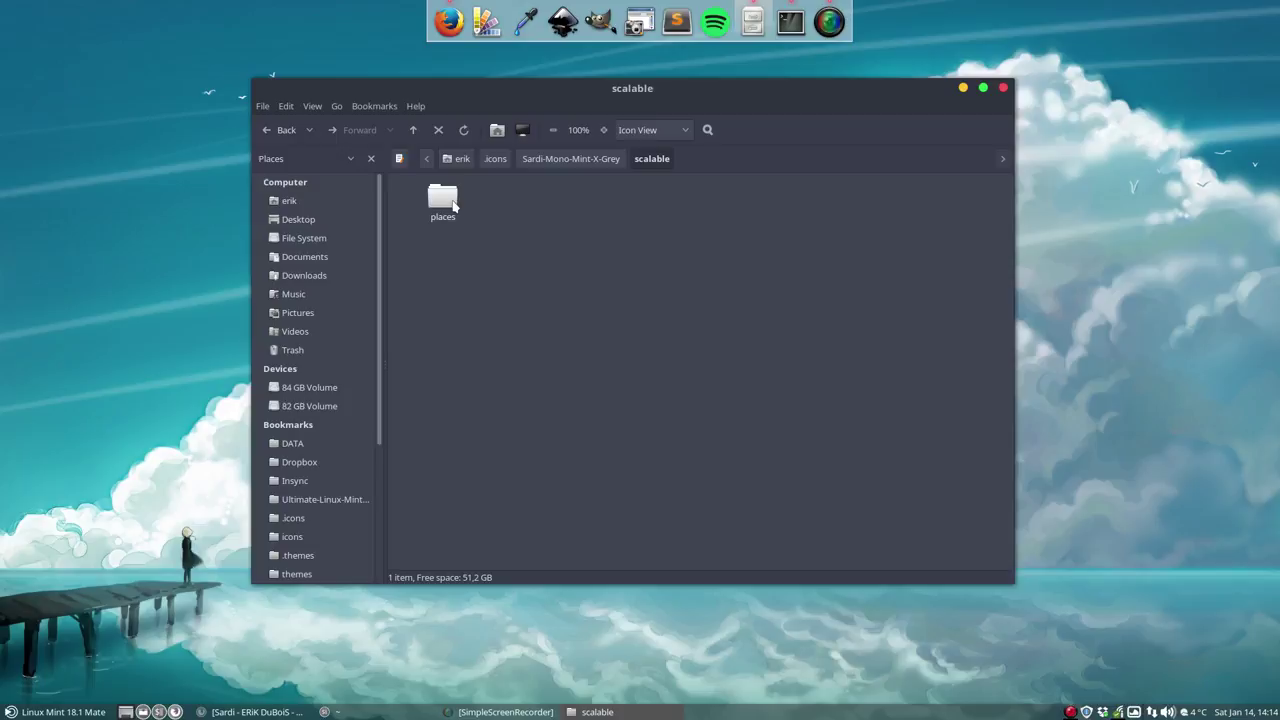
{"action": "key", "text": "Down"}
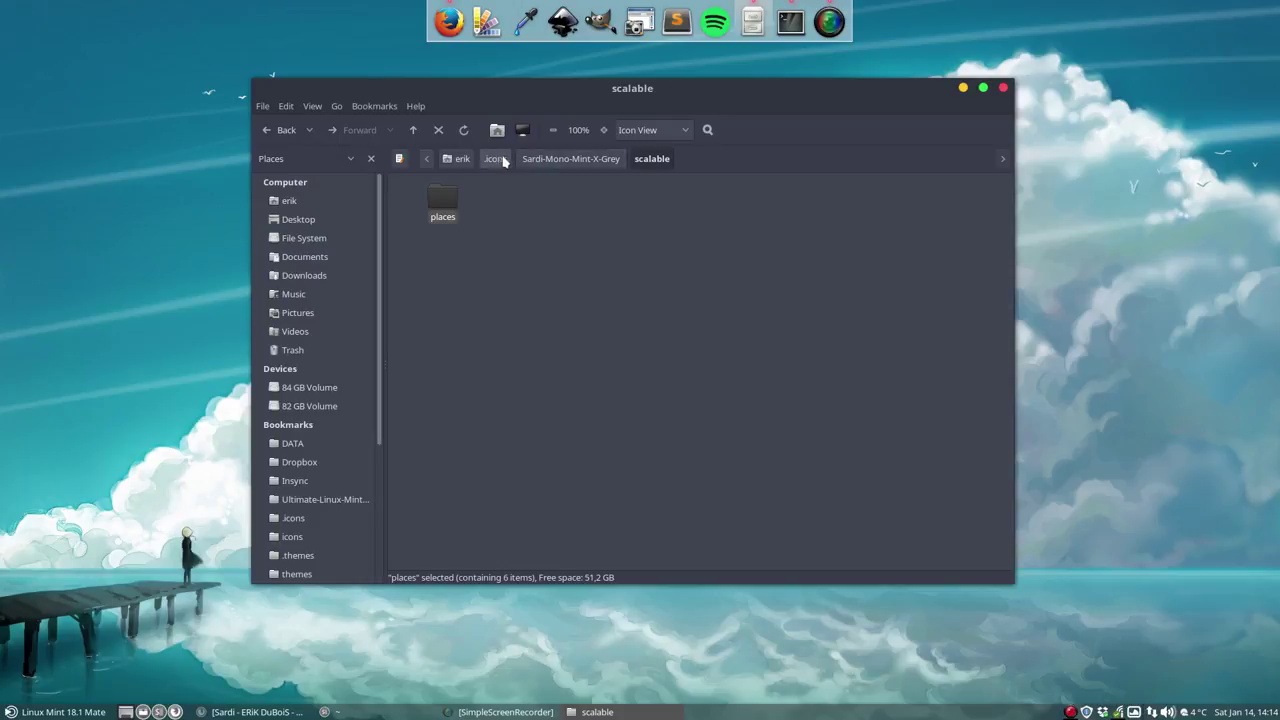
{"action": "left_click", "coordinate": [503, 160]}
- Copy Sardi-Mono-Mint-X-Grey, rename the duplicate Sardi-Mint-X-Grey, and open it and its index.theme
{"action": "left_click", "coordinate": [571, 400]}
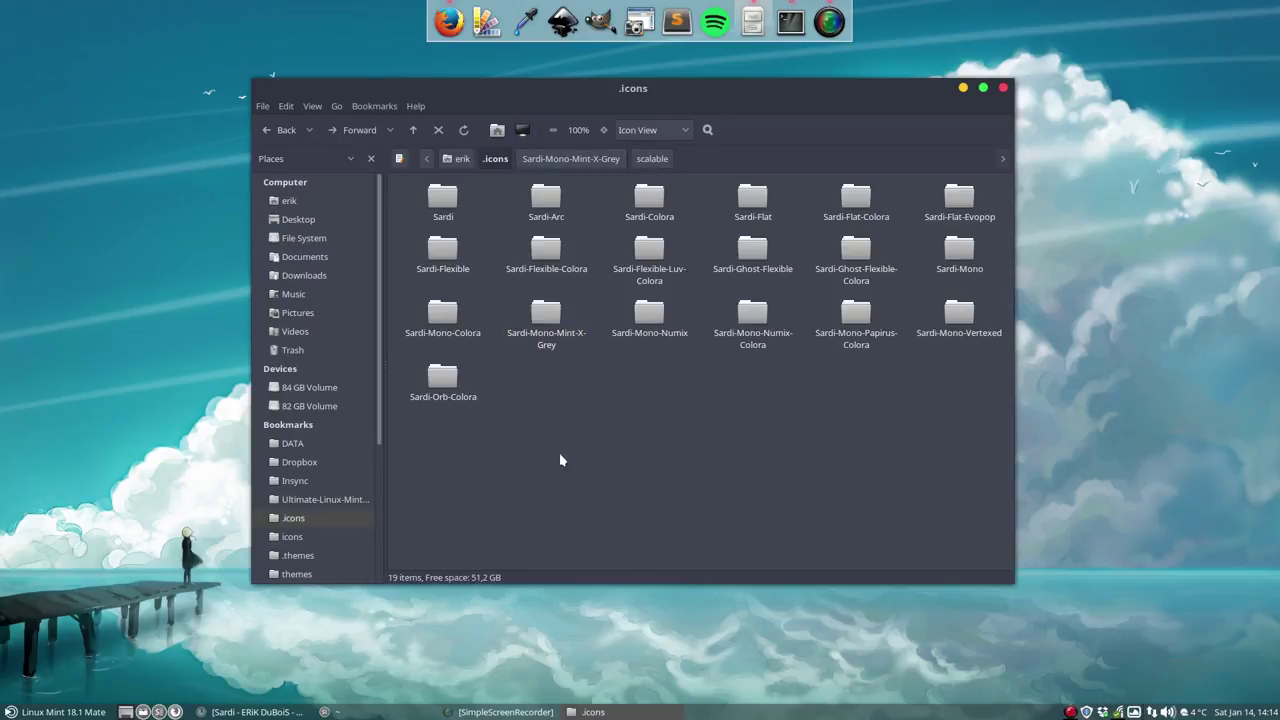
{"action": "left_click", "coordinate": [546, 314]}
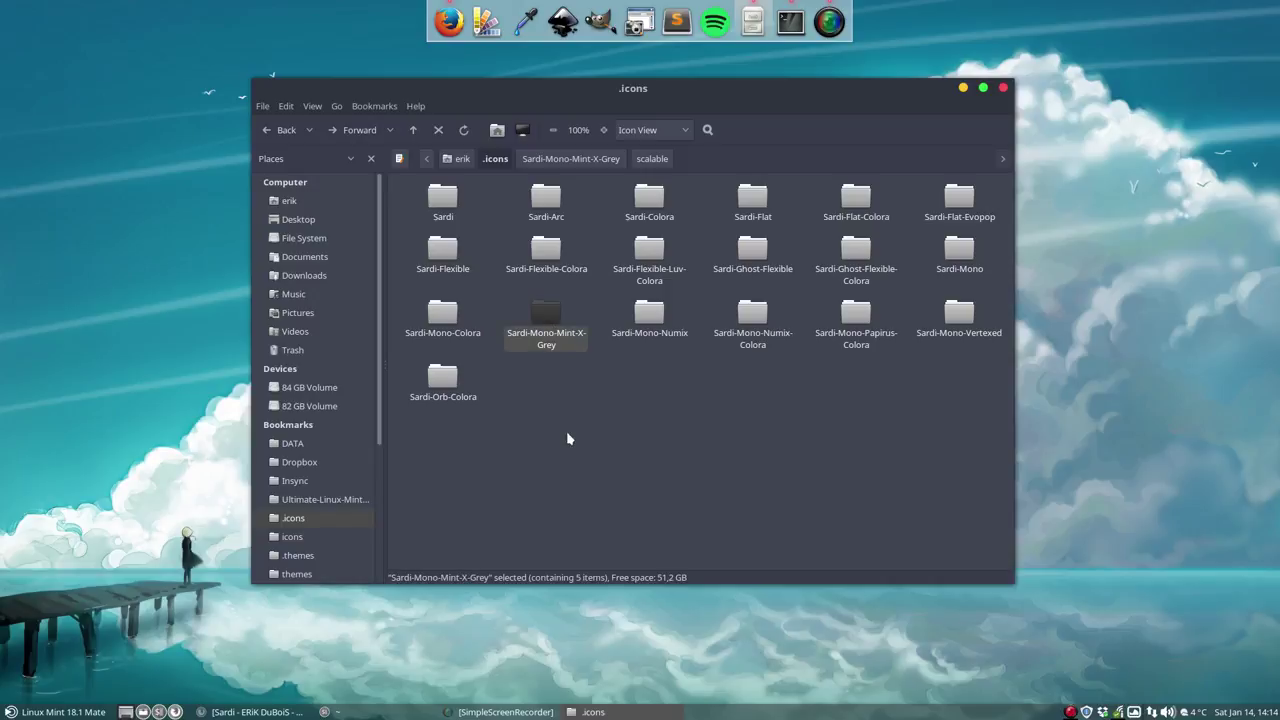
{"action": "key", "text": "ctrl+c"}
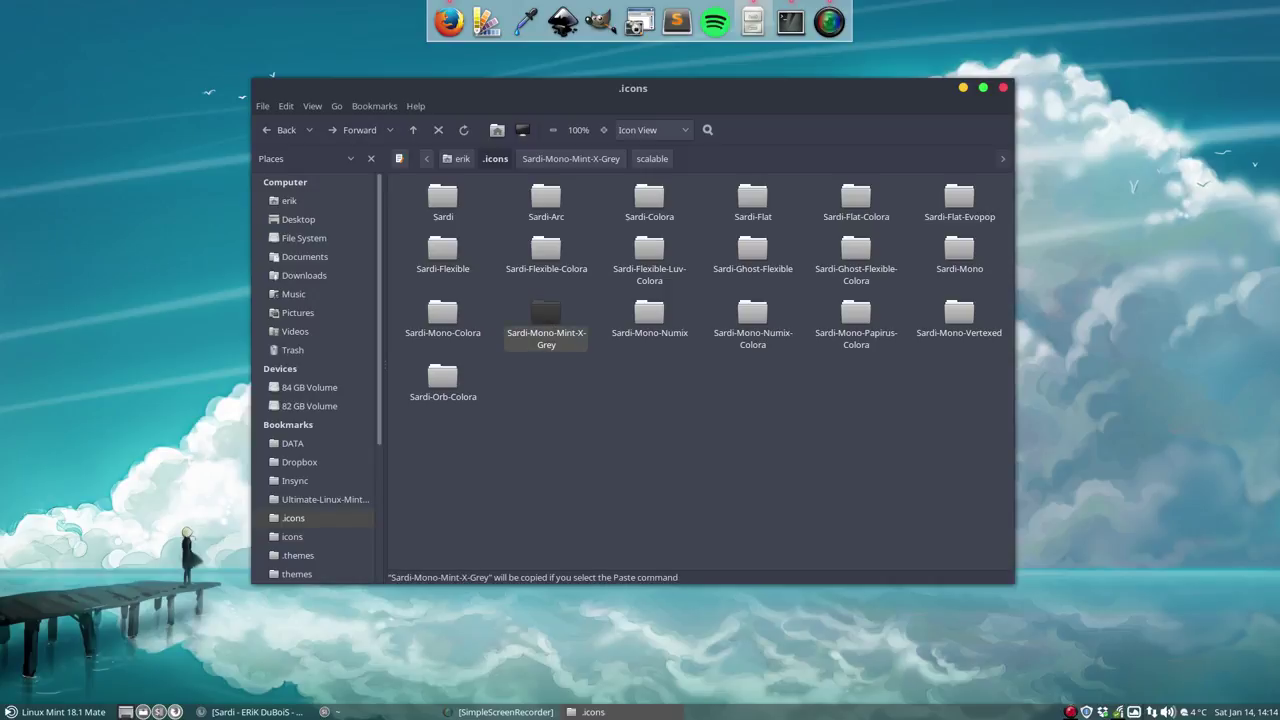
{"action": "key", "text": "ctrl+v"}
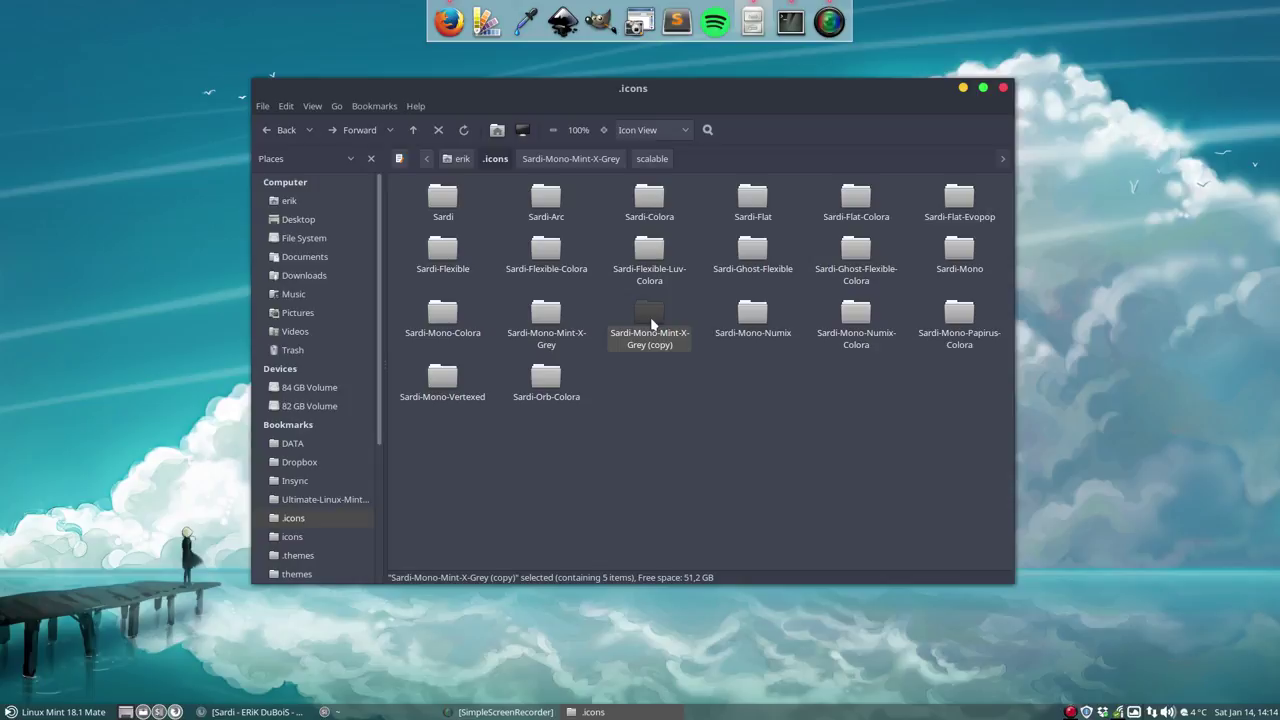
{"action": "key", "text": "F2"}
{"action": "key", "text": "End"}
{"action": "key", "text": "BackSpace"}
{"action": "key", "text": "BackSpace"}
{"action": "key", "text": "BackSpace"}
{"action": "key", "text": "BackSpace"}
{"action": "key", "text": "BackSpace"}
{"action": "key", "text": "BackSpace"}
{"action": "key", "text": "BackSpace"}
{"action": "key", "text": "BackSpace"}
{"action": "key", "text": "BackSpace"}
{"action": "key", "text": "BackSpace"}
{"action": "key", "text": "BackSpace"}
{"action": "key", "text": "BackSpace"}
{"action": "key", "text": "Return"}
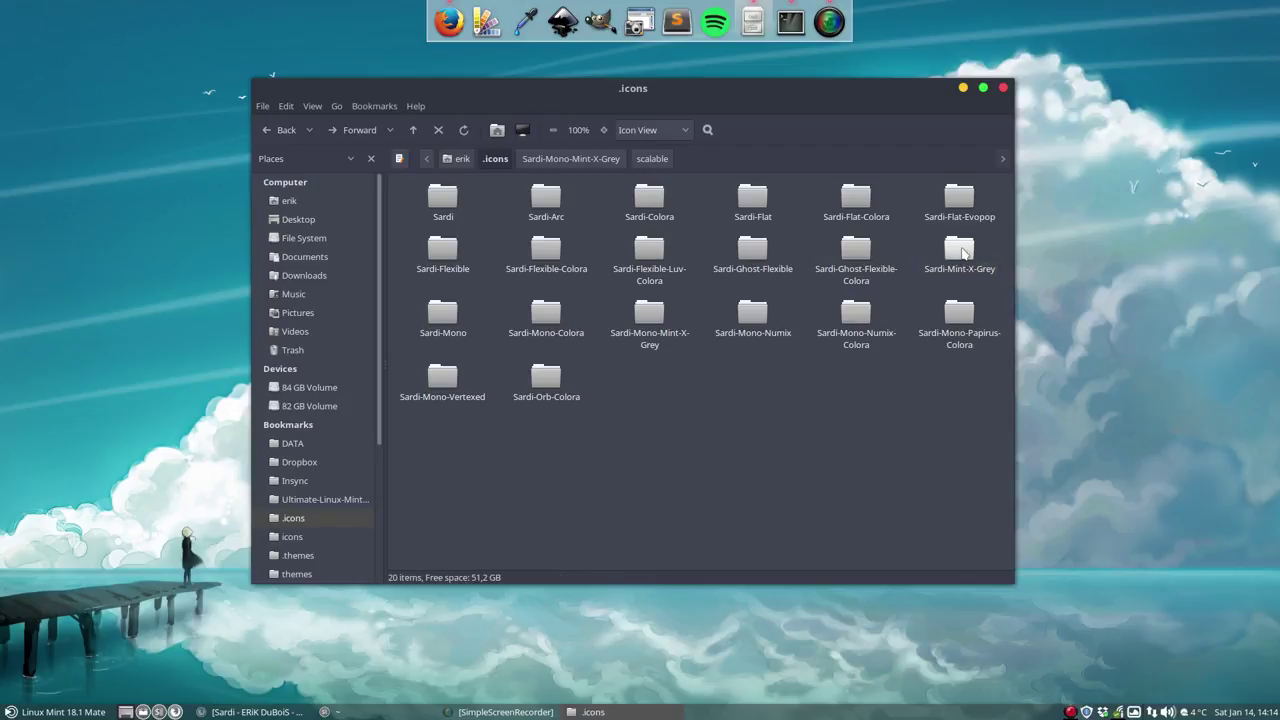
{"action": "double_click", "coordinate": [960, 250]}
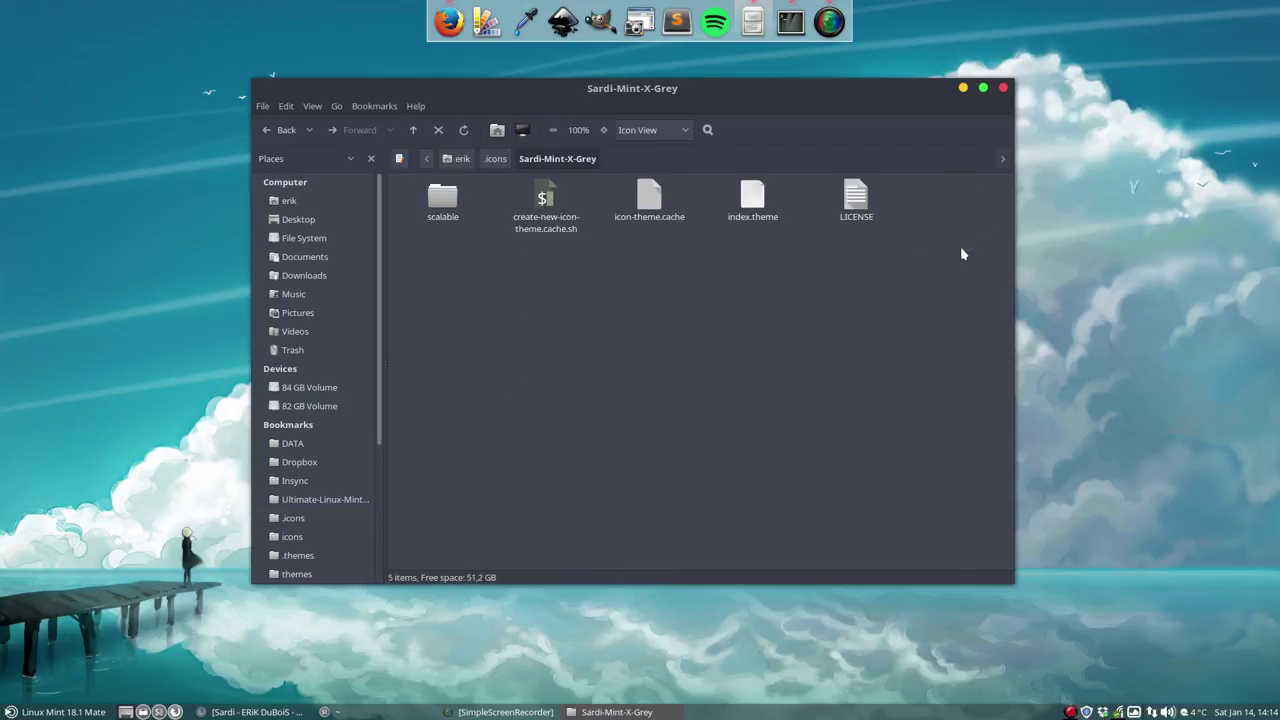
{"action": "double_click", "coordinate": [755, 200]}
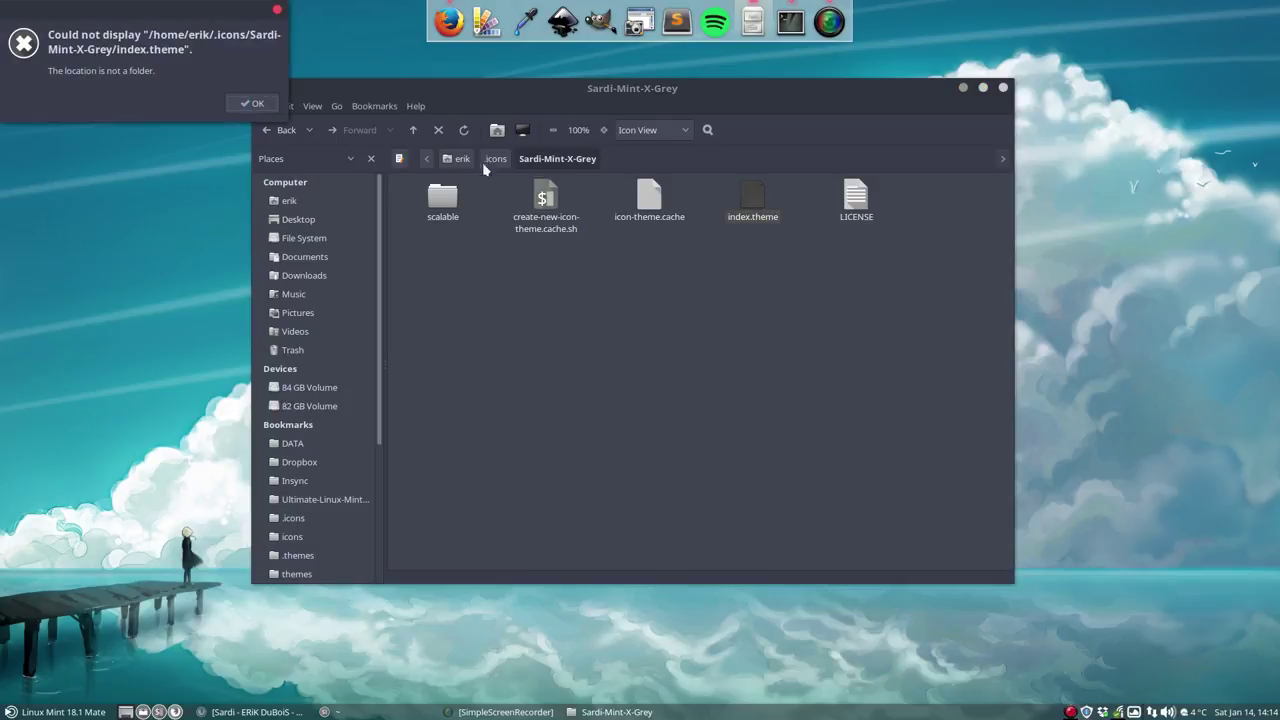
- Dismiss the index.theme 'not a folder' error twice and nudge the Caja window aside
{"action": "left_click", "coordinate": [252, 104]}
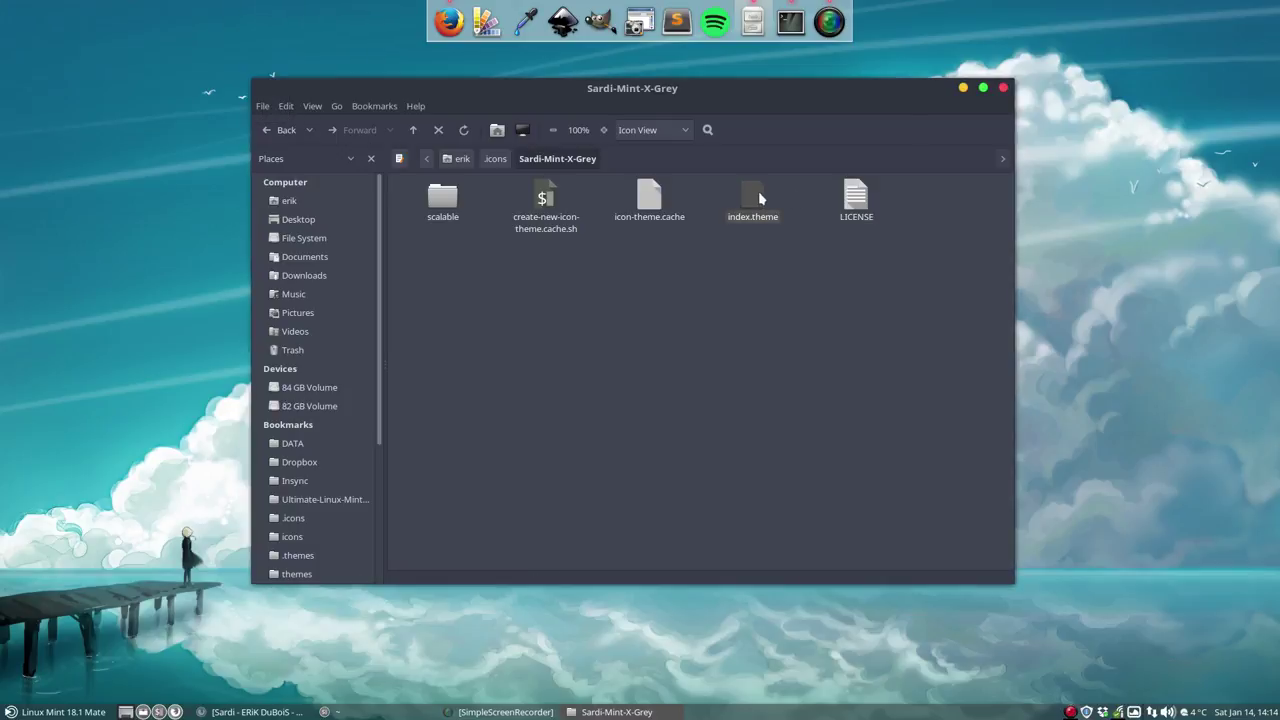
{"action": "double_click", "coordinate": [759, 197]}
{"action": "left_click", "coordinate": [252, 104]}
{"action": "left_click_drag", "start_coordinate": [650, 92], "coordinate": [598, 93]}
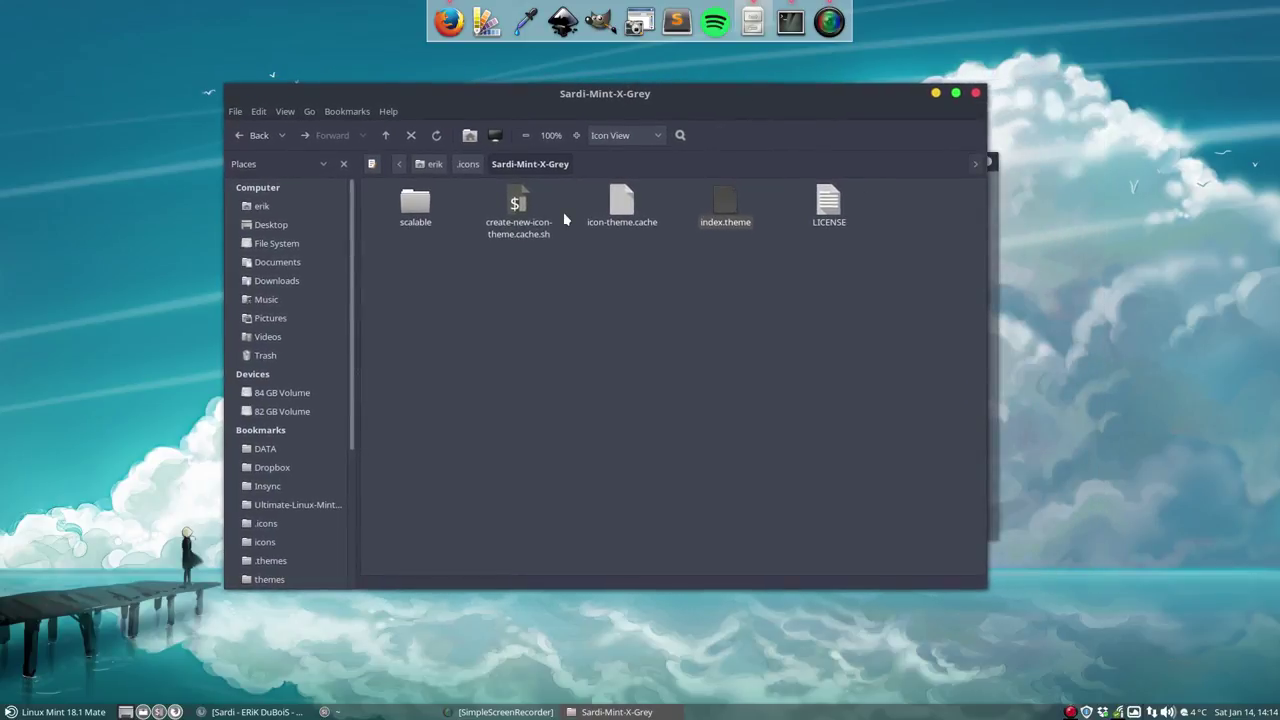
- Launch Sublime Text, close all its files, and drag in Sardi-Mint-X-Grey's index.theme
{"action": "left_click", "coordinate": [676, 28]}
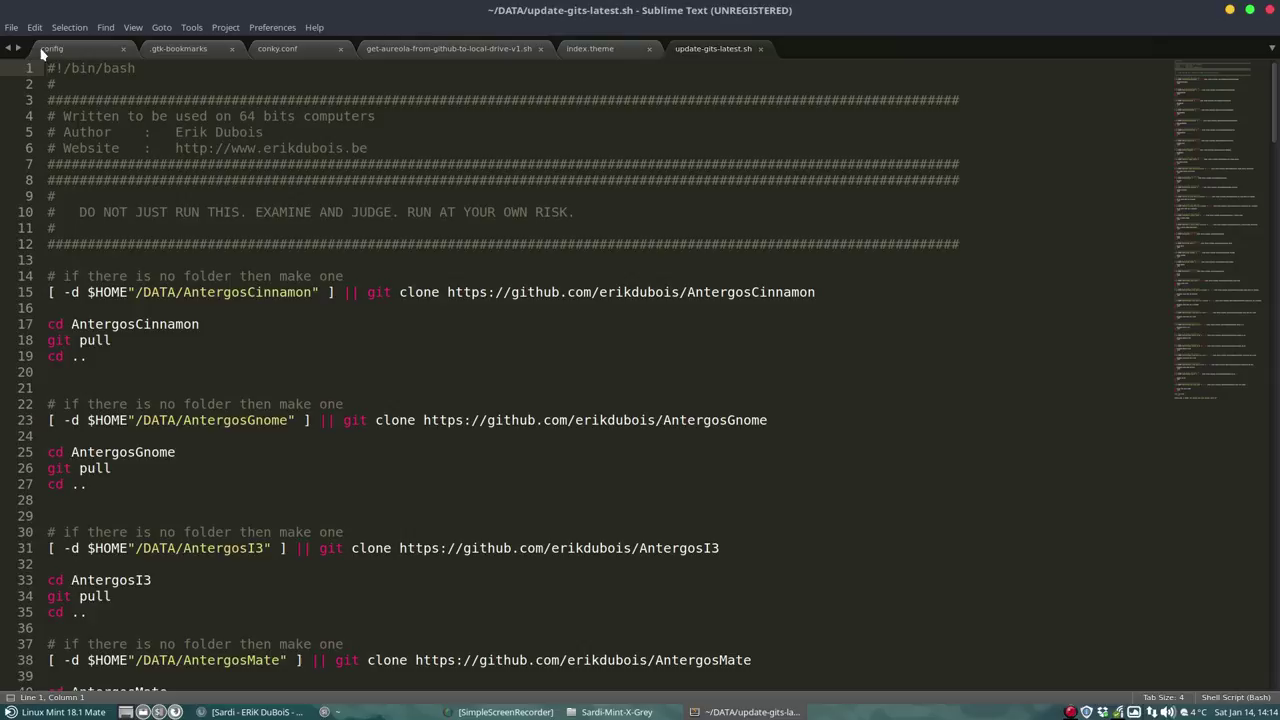
{"action": "left_click", "coordinate": [14, 28]}
{"action": "left_click", "coordinate": [40, 328]}
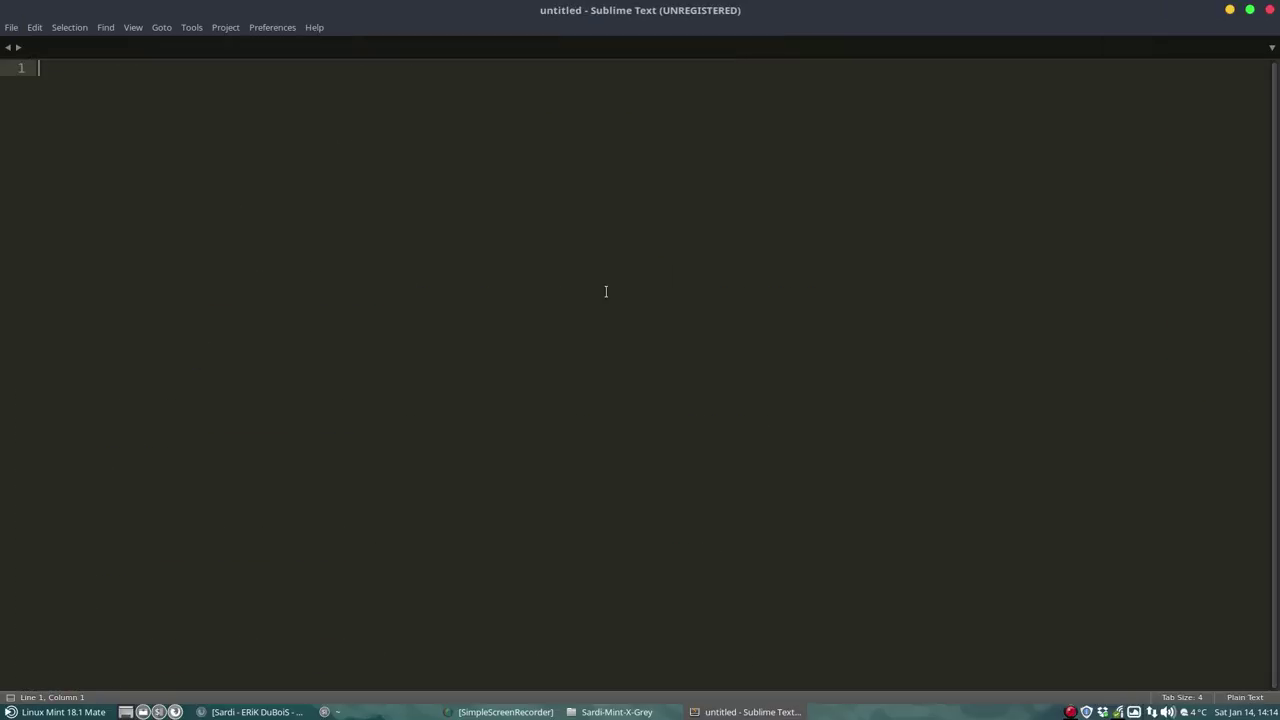
{"action": "left_click_drag", "start_coordinate": [698, 14], "coordinate": [268, 82]}
{"action": "left_click_drag", "start_coordinate": [728, 208], "coordinate": [137, 286]}
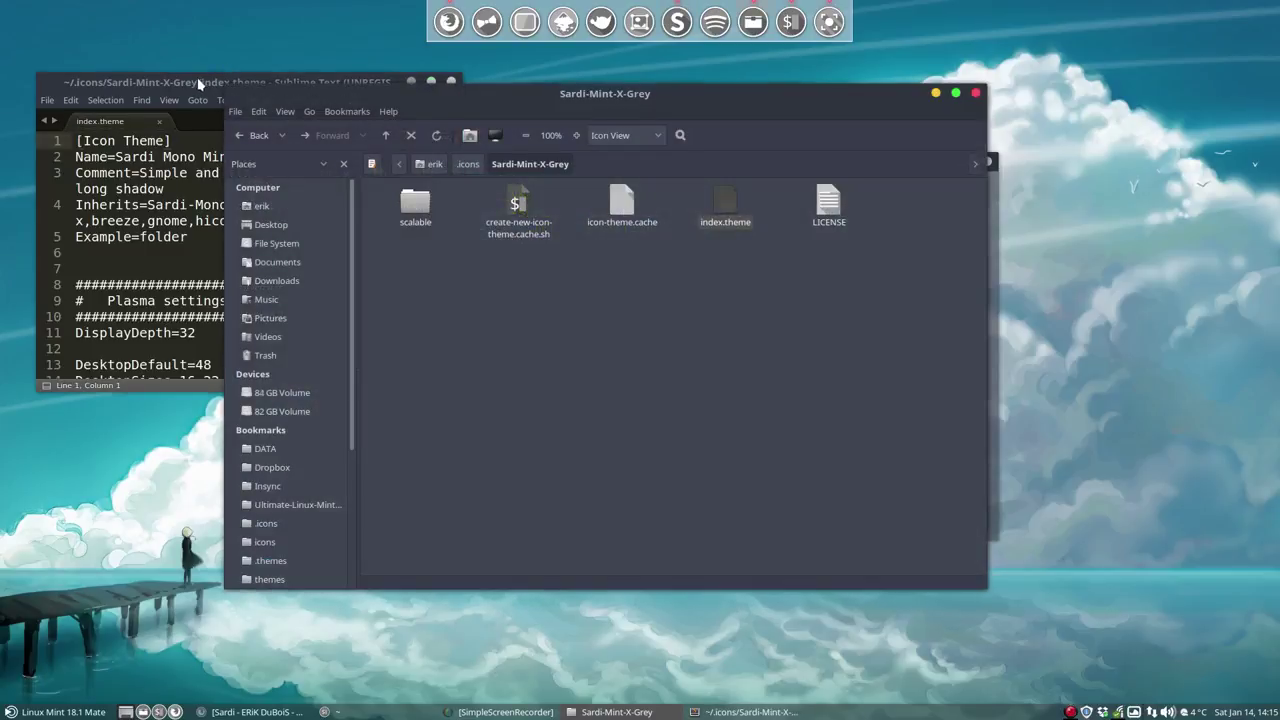
- Maximize the editor and change the theme Name to Sardi Mint-X-Grey
{"action": "double_click", "coordinate": [212, 86]}
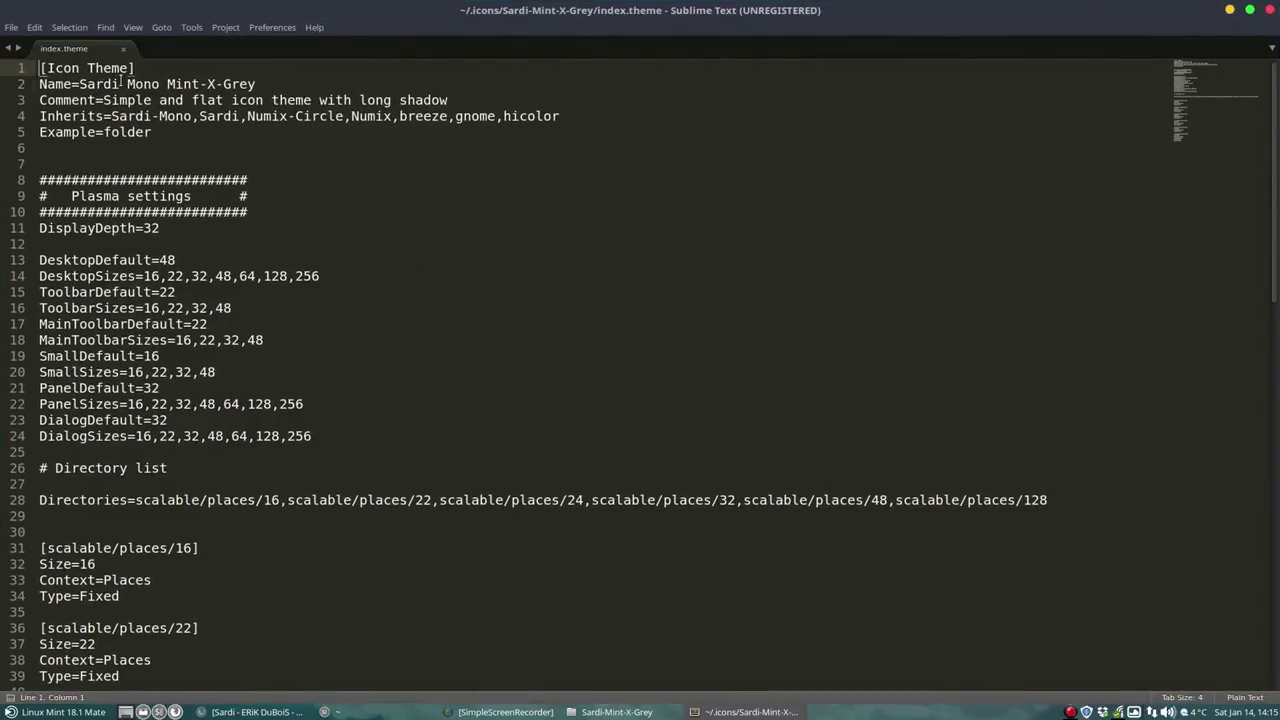
{"action": "left_click_drag", "start_coordinate": [121, 82], "coordinate": [161, 84]}
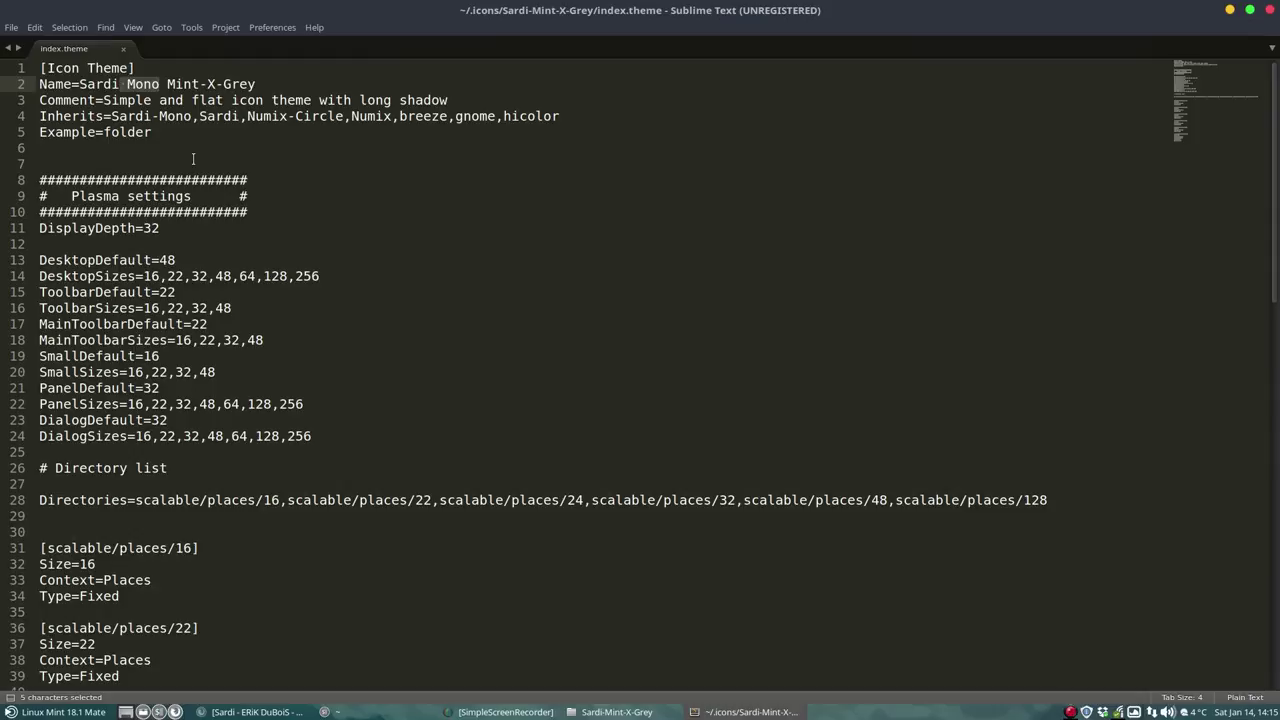
{"action": "key", "text": "BackSpace"}
{"action": "key", "text": "Delete"}
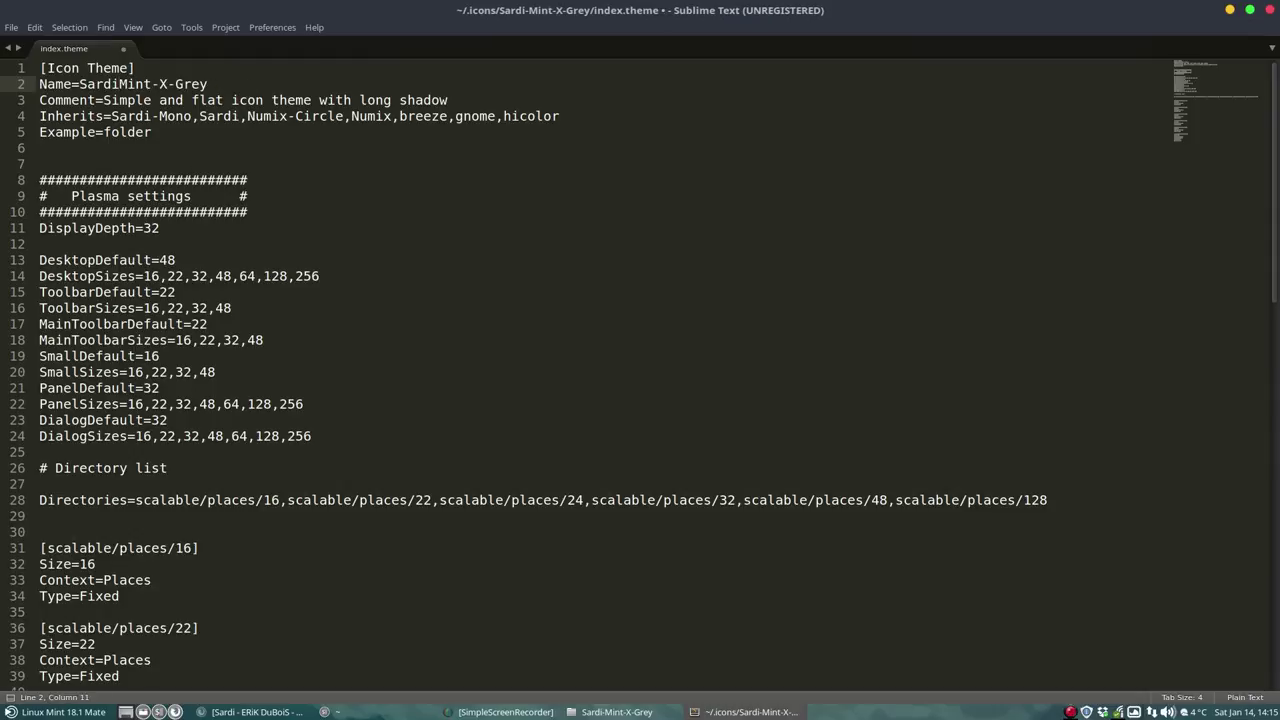
- Remove Sardi-Mono from the Inherits line and save index.theme
{"action": "double_click", "coordinate": [155, 115]}
{"action": "left_click_drag", "start_coordinate": [197, 116], "coordinate": [112, 116]}
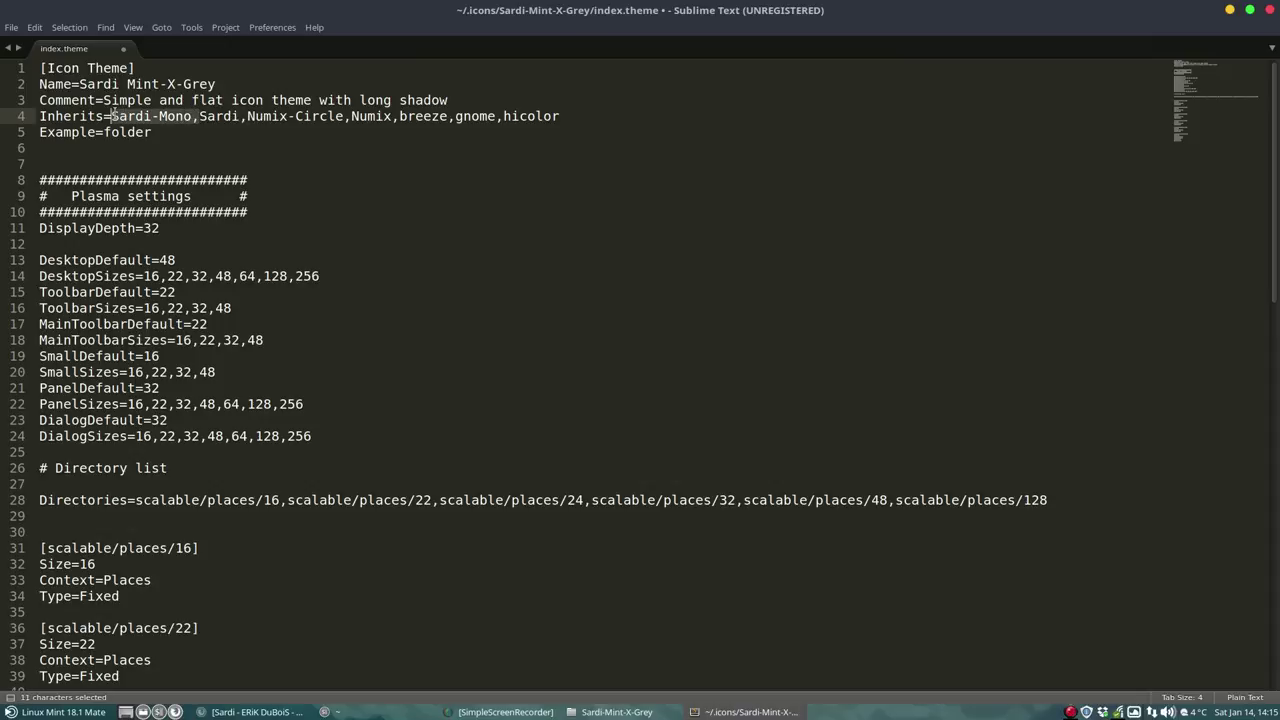
{"action": "key", "text": "BackSpace"}
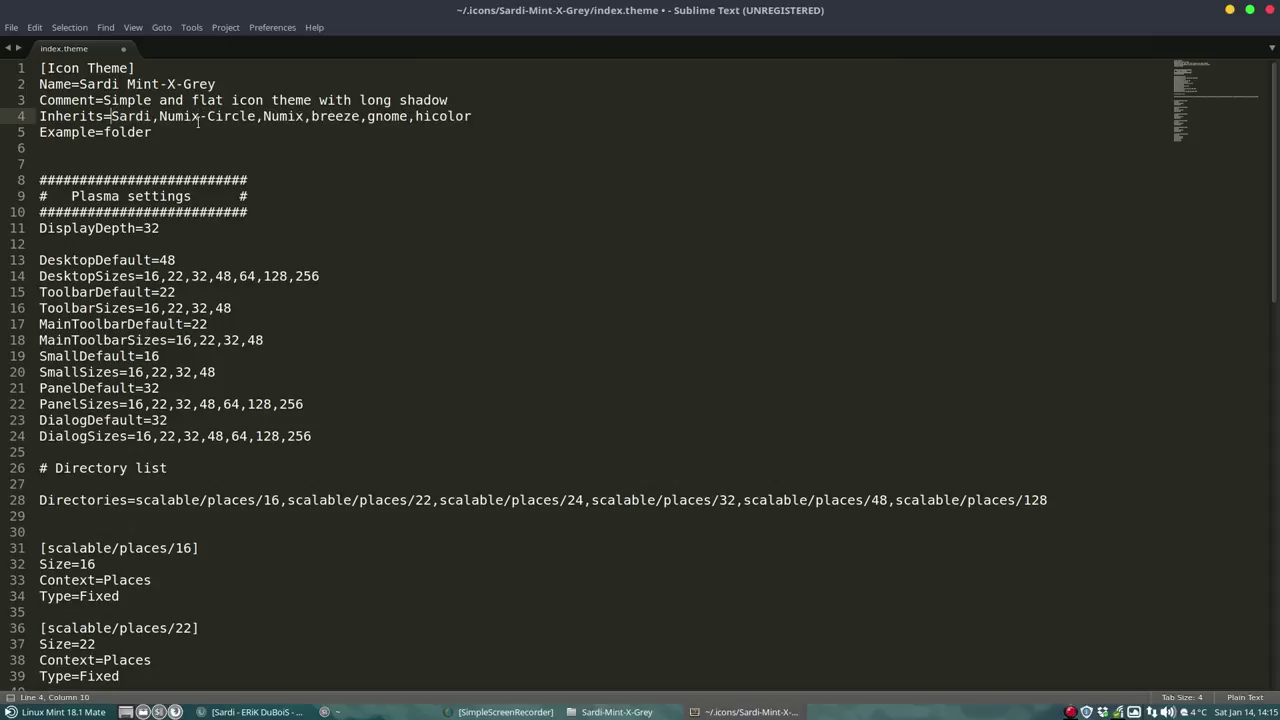
{"action": "key", "text": "ctrl+s"}
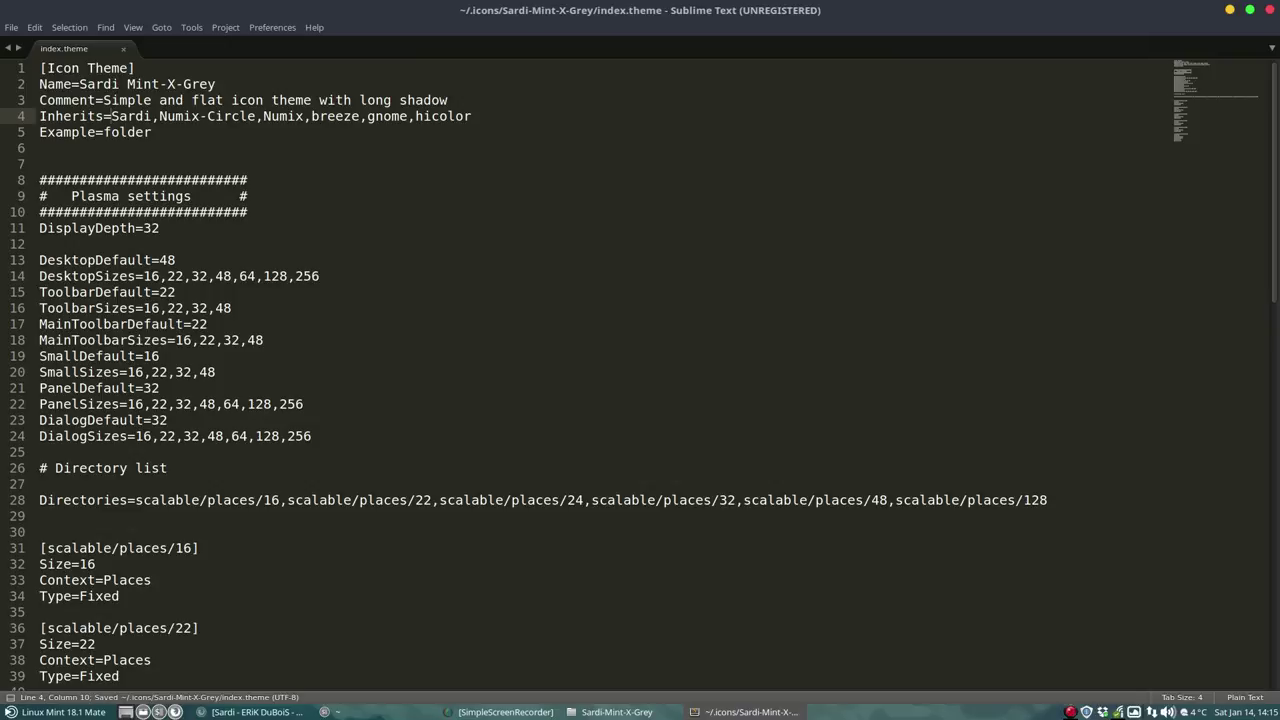
- Highlight the new name Sardi Mint-X-Grey and Sardi in the Inherits list
{"action": "left_click_drag", "start_coordinate": [215, 84], "coordinate": [84, 84]}
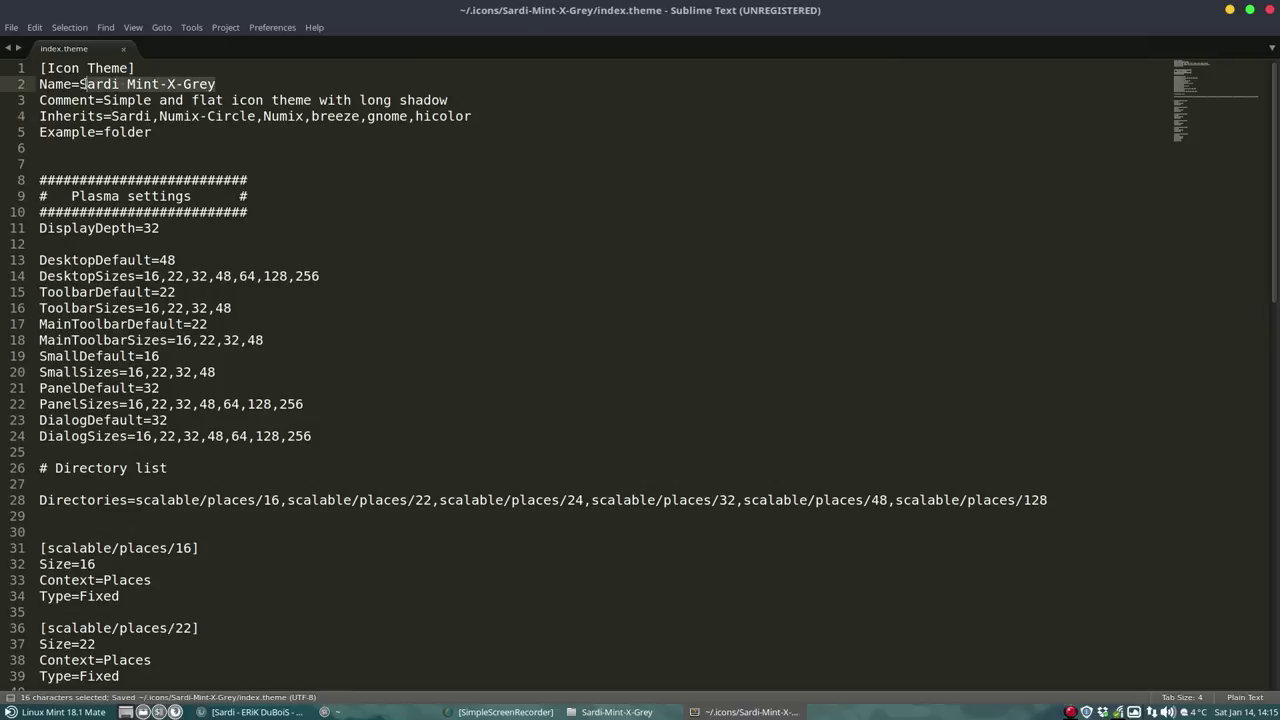
{"action": "left_click", "coordinate": [215, 84]}
{"action": "left_click_drag", "start_coordinate": [216, 84], "coordinate": [80, 84]}
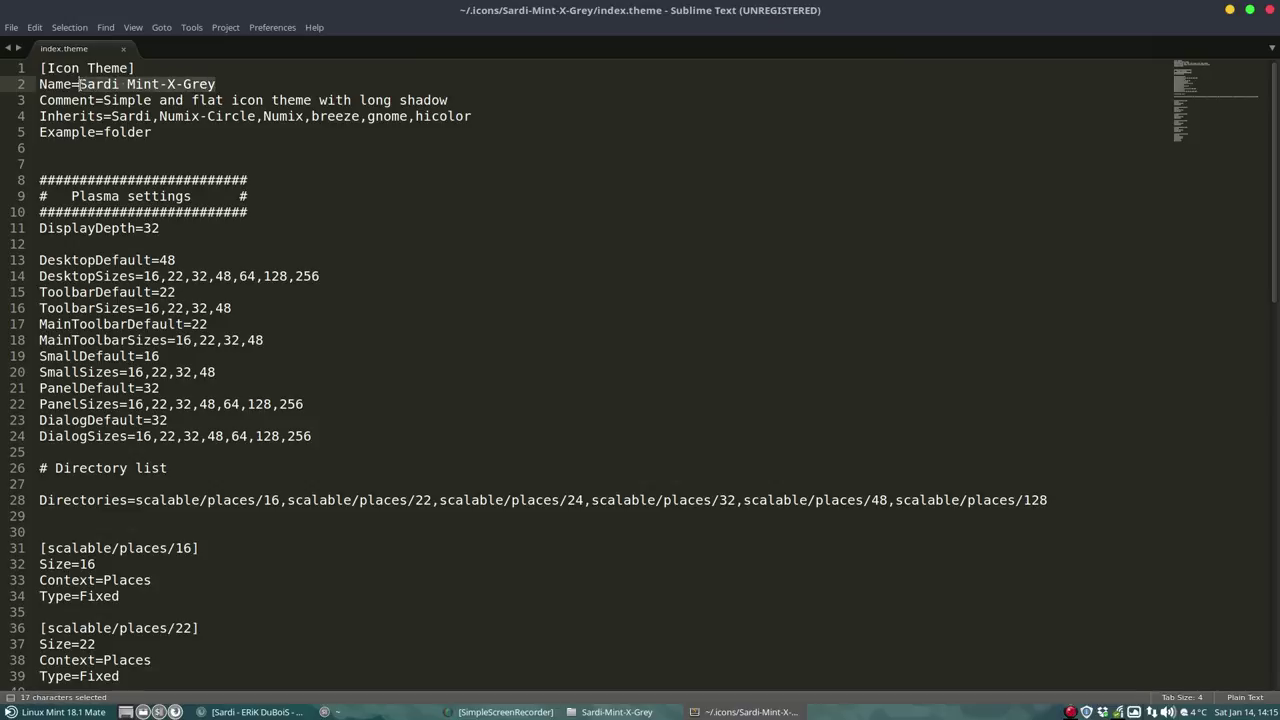
{"action": "double_click", "coordinate": [130, 116]}
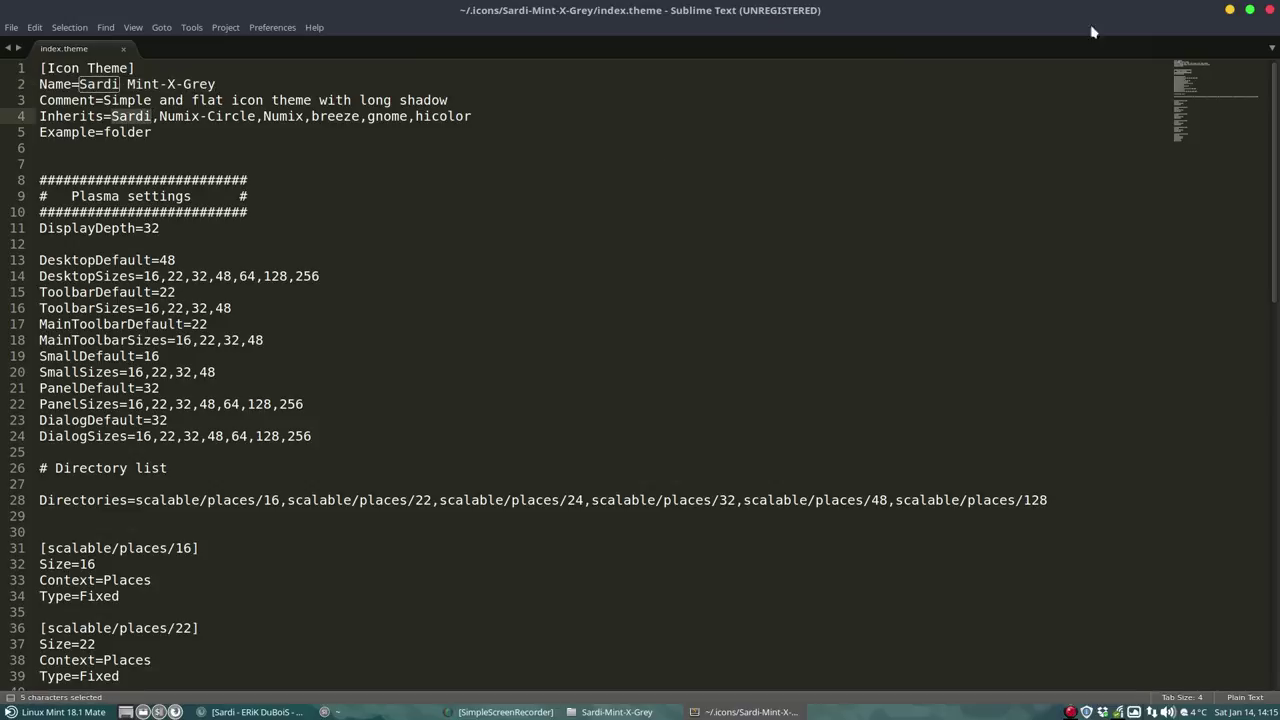
- Close Sublime Text and run create-new-icon-theme.cache.sh in a terminal to rebuild the cache
{"action": "left_click", "coordinate": [1268, 10]}
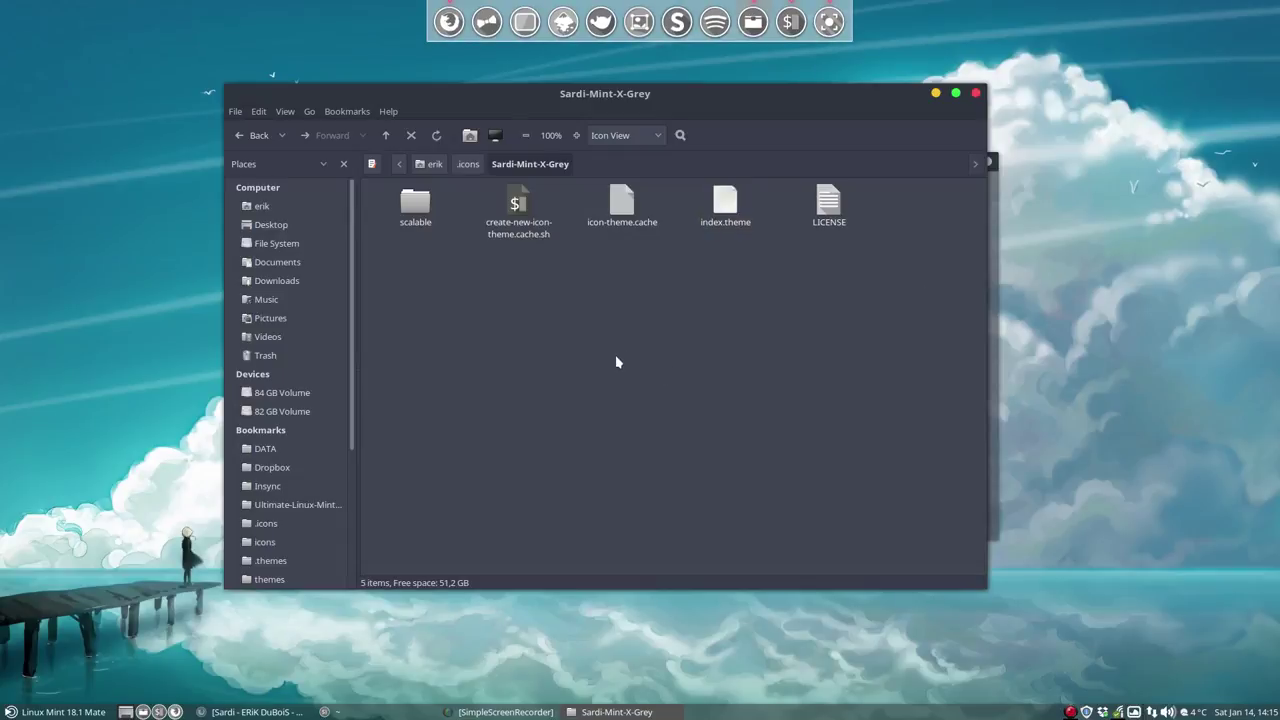
{"action": "left_click", "coordinate": [519, 199]}
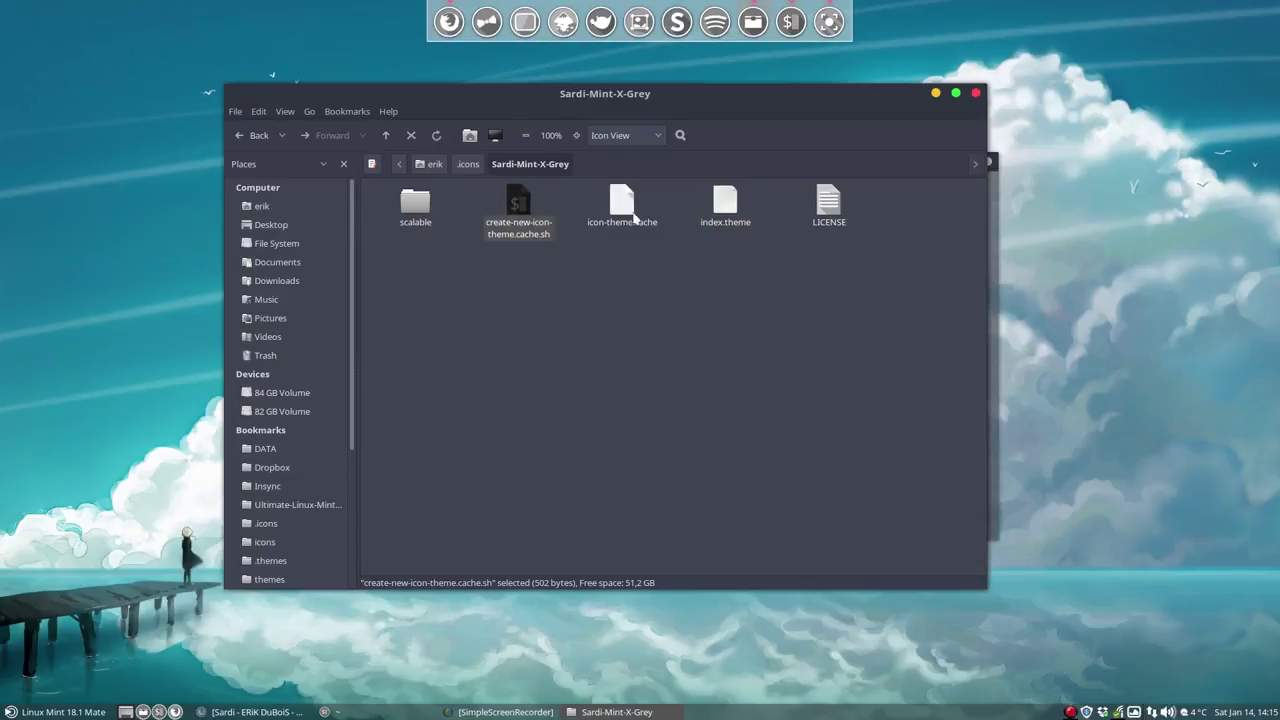
{"action": "left_click", "coordinate": [622, 200]}
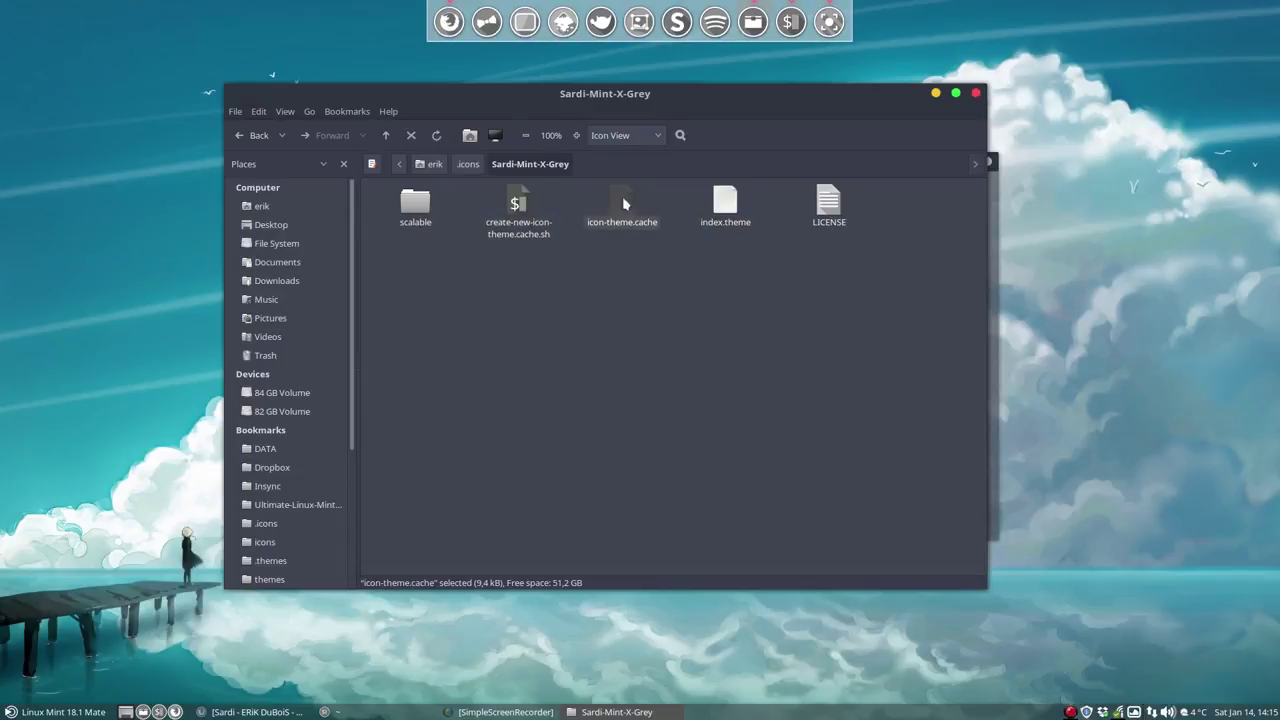
{"action": "double_click", "coordinate": [519, 211]}
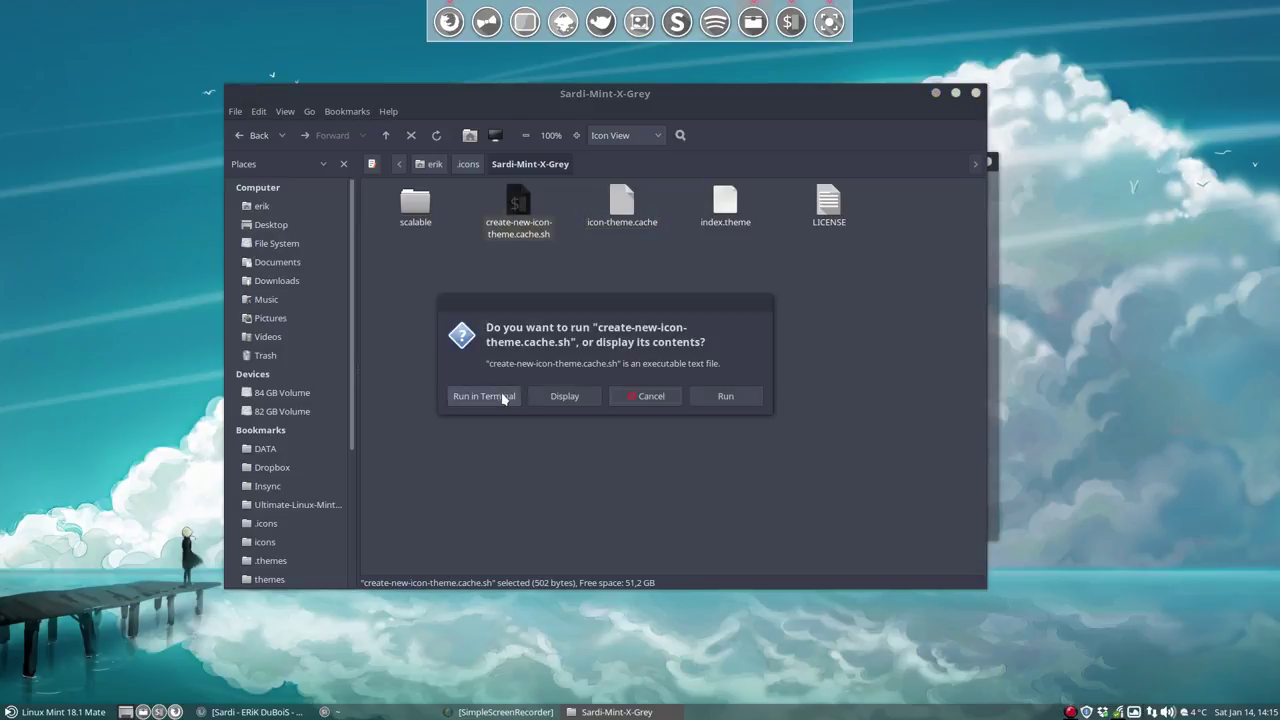
{"action": "left_click", "coordinate": [503, 397]}
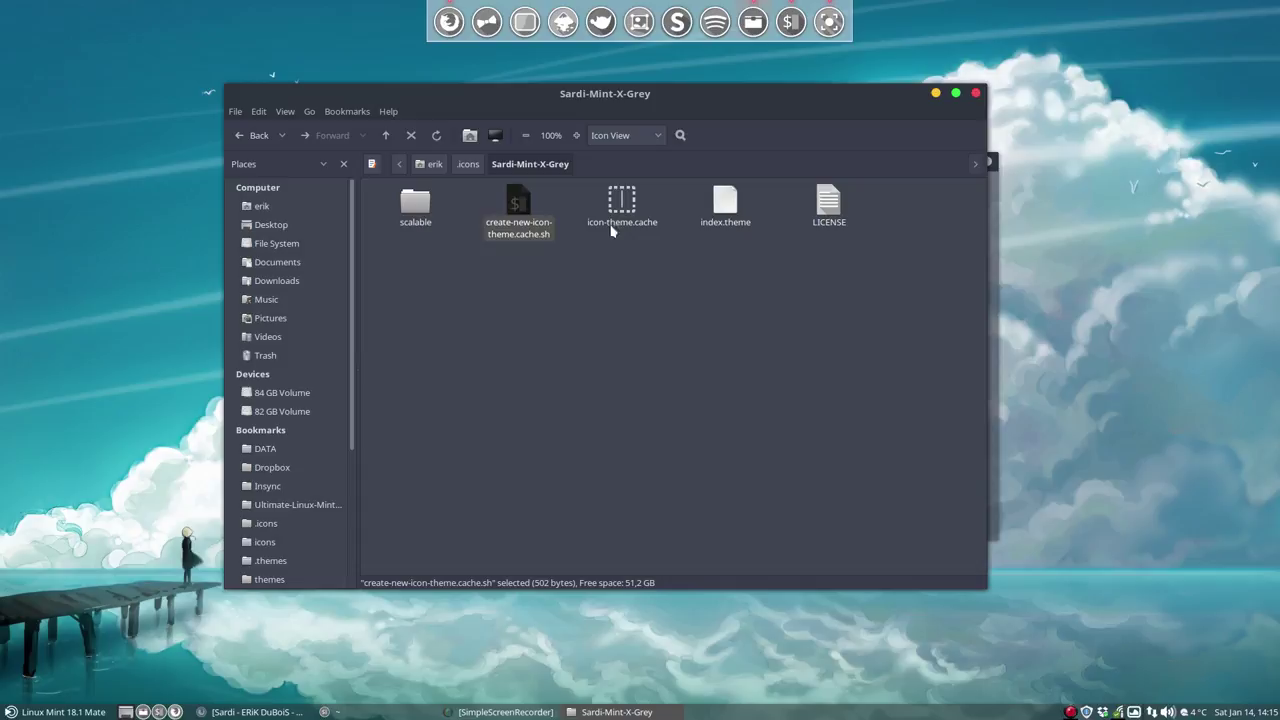
- Pick Sardi Mint-X-Grey in Appearance's Customize Icons list and close the customize dialog
{"action": "left_click", "coordinate": [466, 169]}
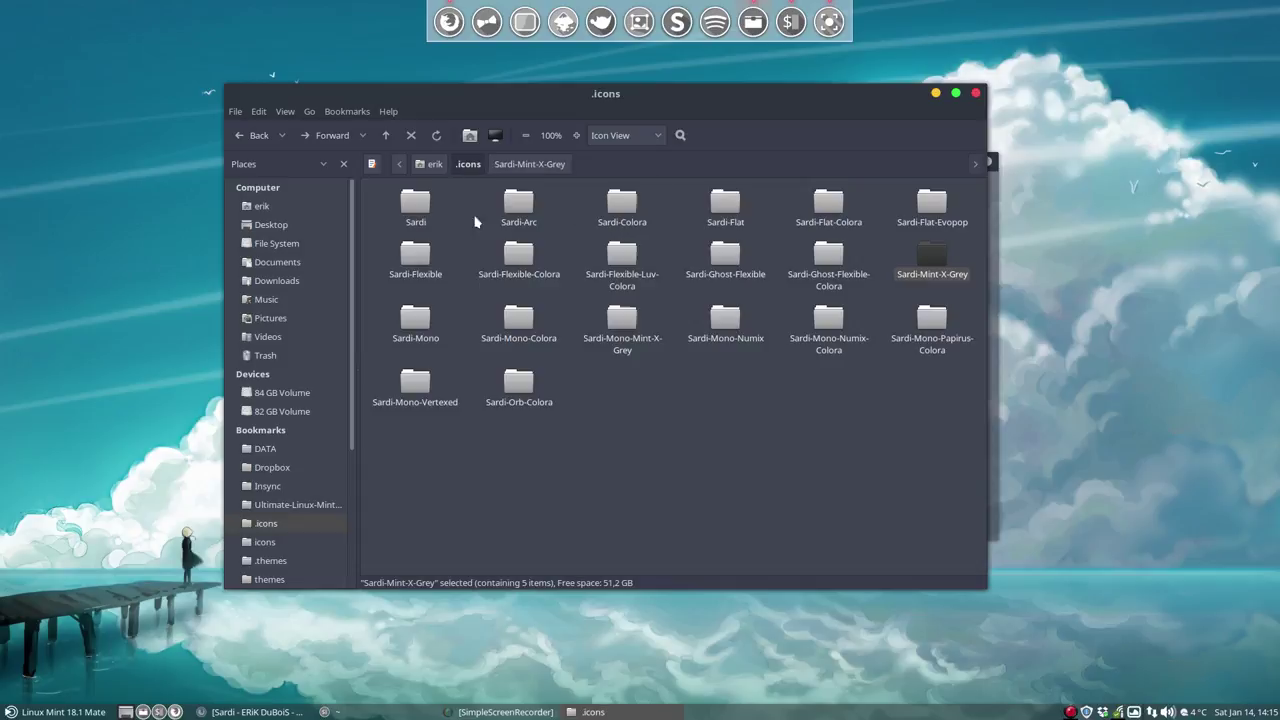
{"action": "left_click", "coordinate": [488, 31]}
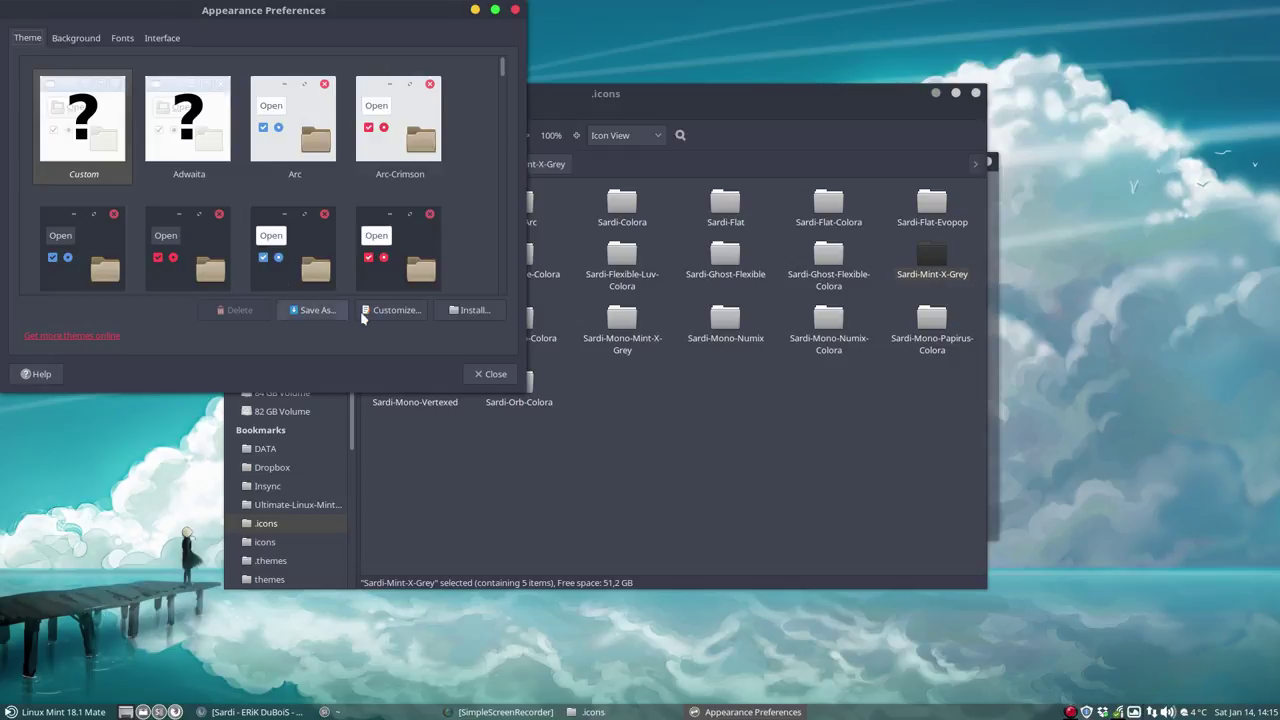
{"action": "left_click", "coordinate": [392, 312]}
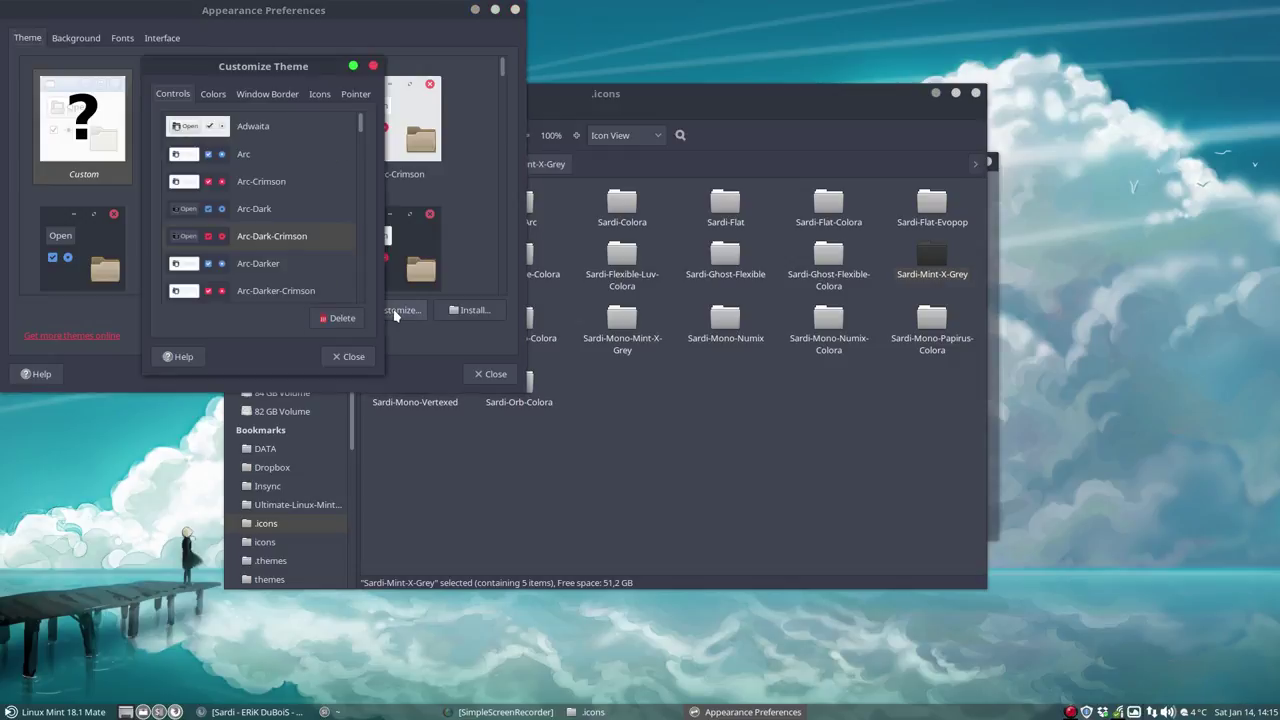
{"action": "left_click", "coordinate": [320, 94]}
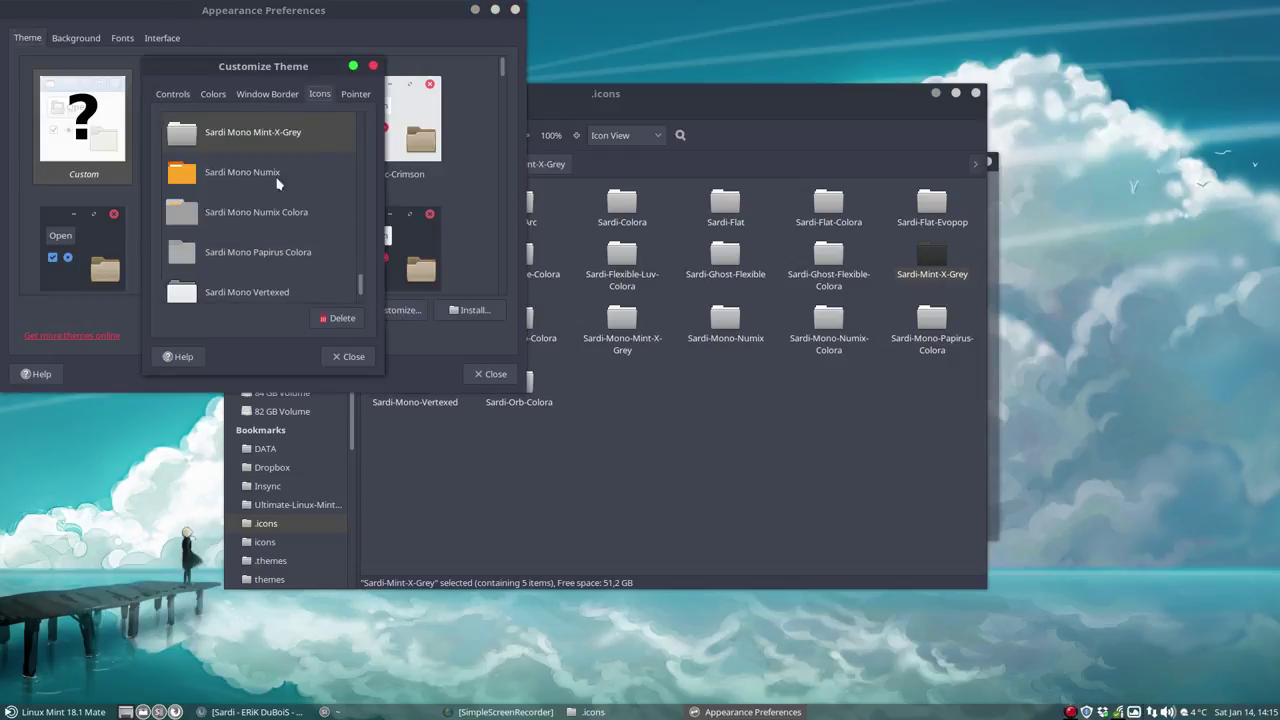
{"action": "scroll", "coordinate": [269, 220], "scroll_direction": "up", "scroll_amount": 3}
{"action": "scroll", "coordinate": [269, 224], "scroll_direction": "up", "scroll_amount": 2}
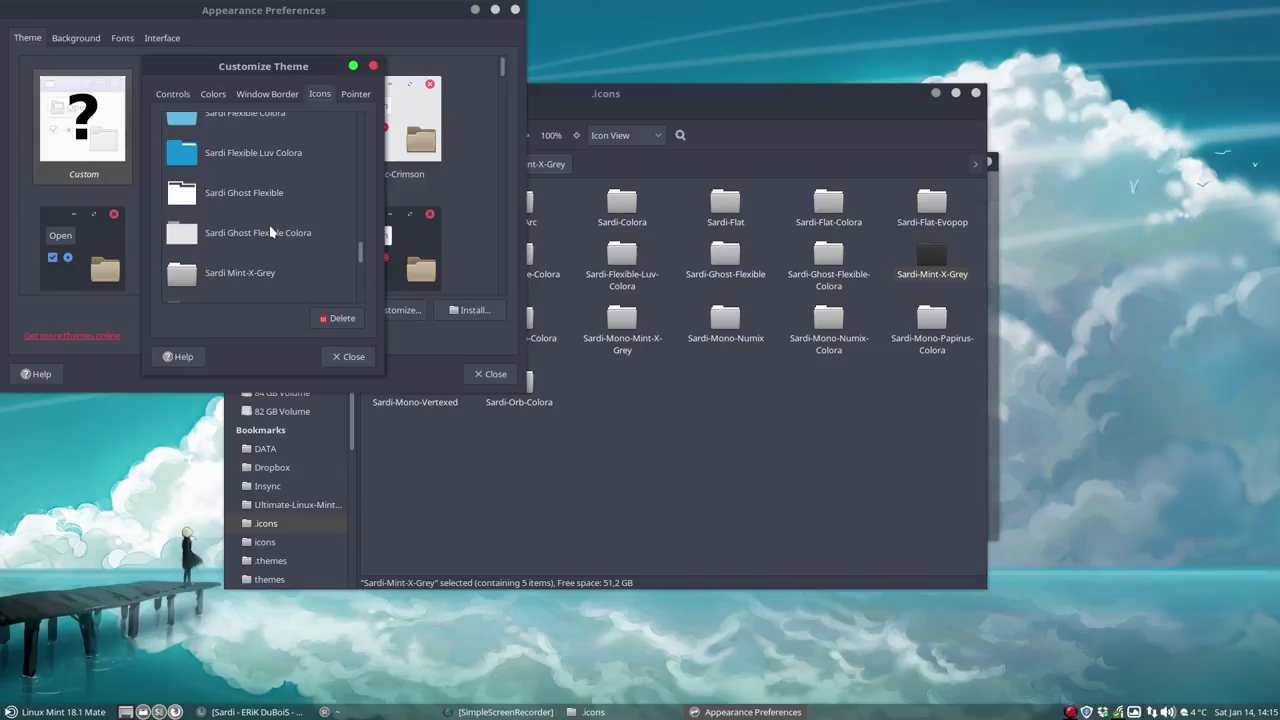
{"action": "scroll", "coordinate": [269, 224], "scroll_direction": "down", "scroll_amount": 1}
{"action": "left_click", "coordinate": [251, 232]}
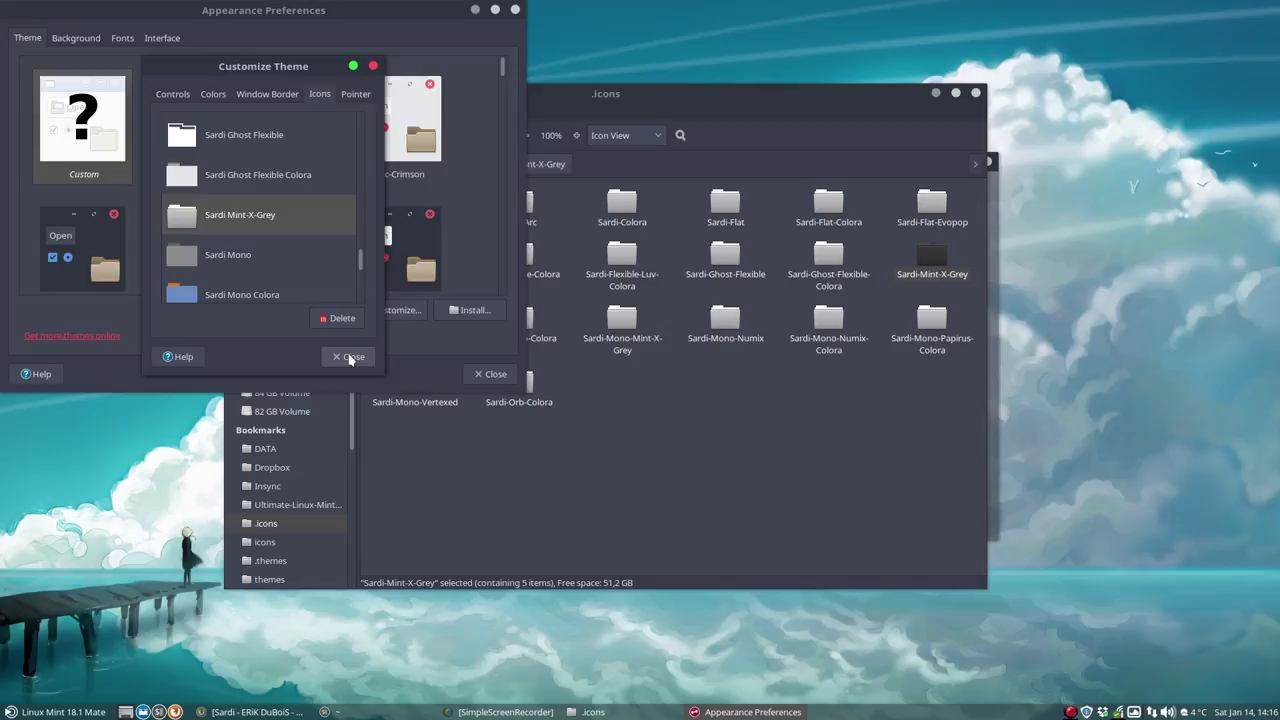
{"action": "left_click", "coordinate": [349, 358]}
- Close Appearance Preferences, the .icons Caja window and the system info terminal
{"action": "left_click", "coordinate": [482, 373]}
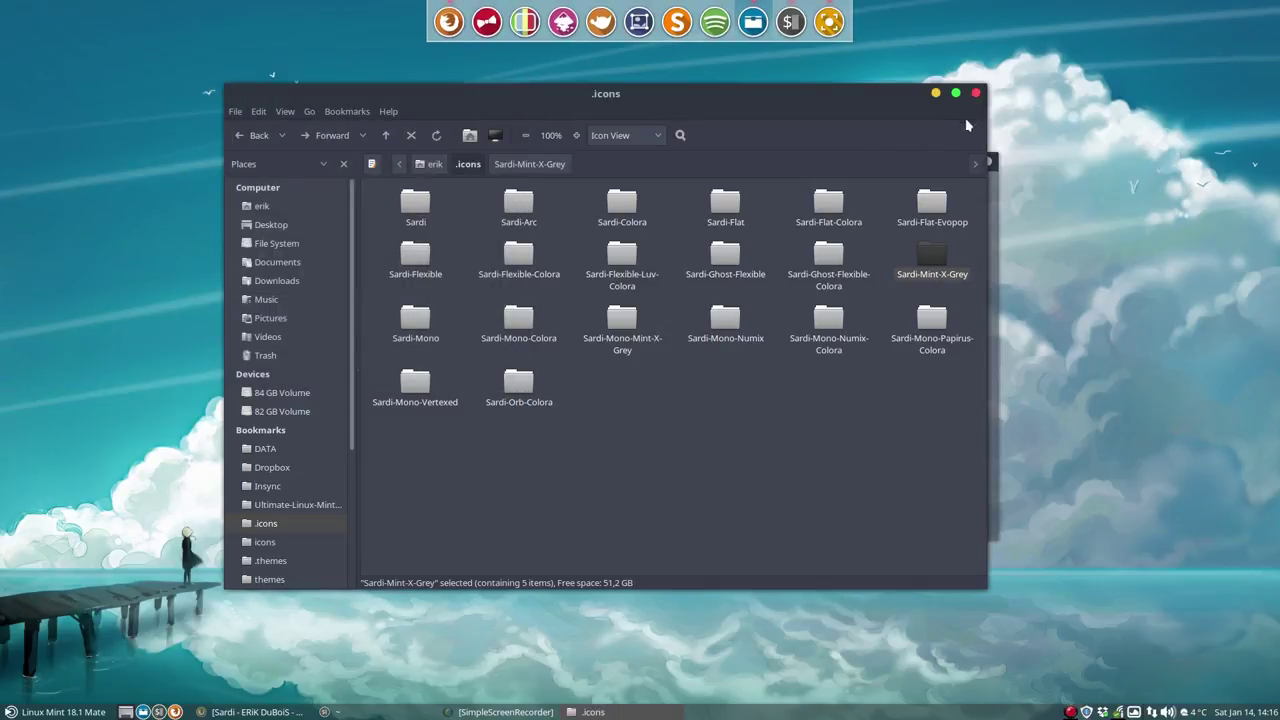
{"action": "left_click", "coordinate": [978, 94]}
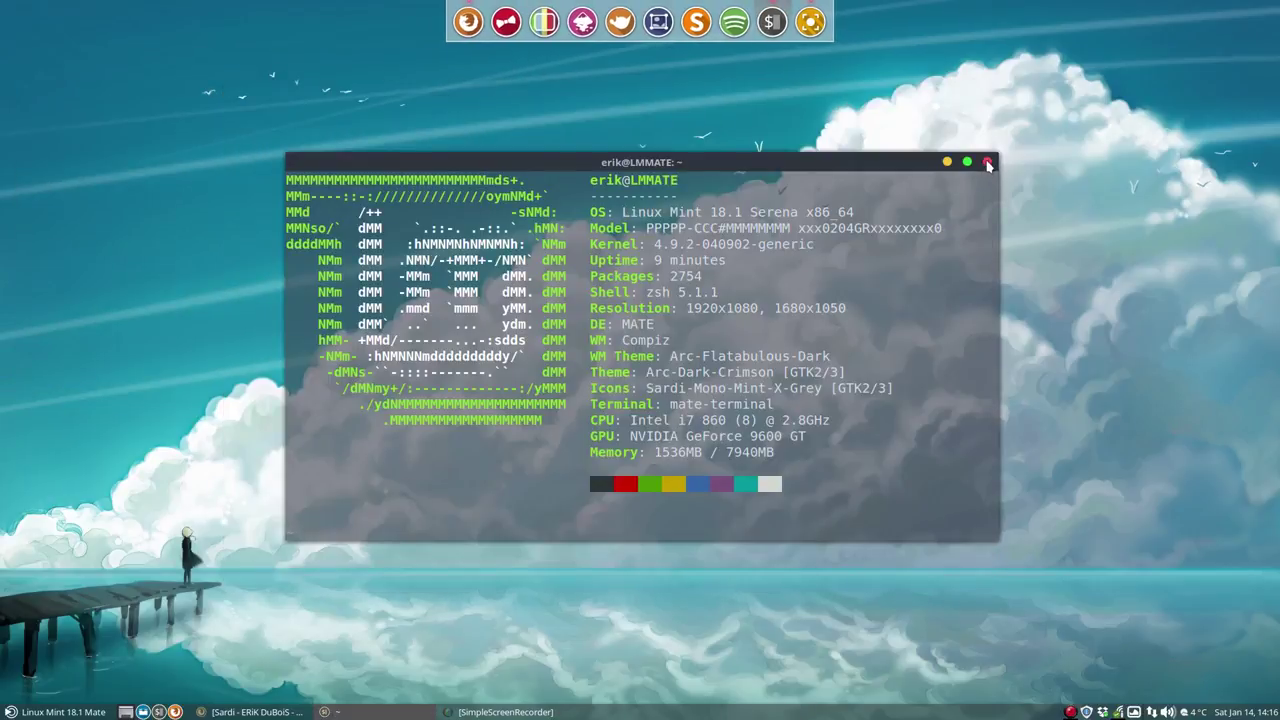
{"action": "left_click", "coordinate": [987, 163]}
- Browse the full applications list in the Mint menu, then dismiss it
{"action": "left_click", "coordinate": [45, 711]}
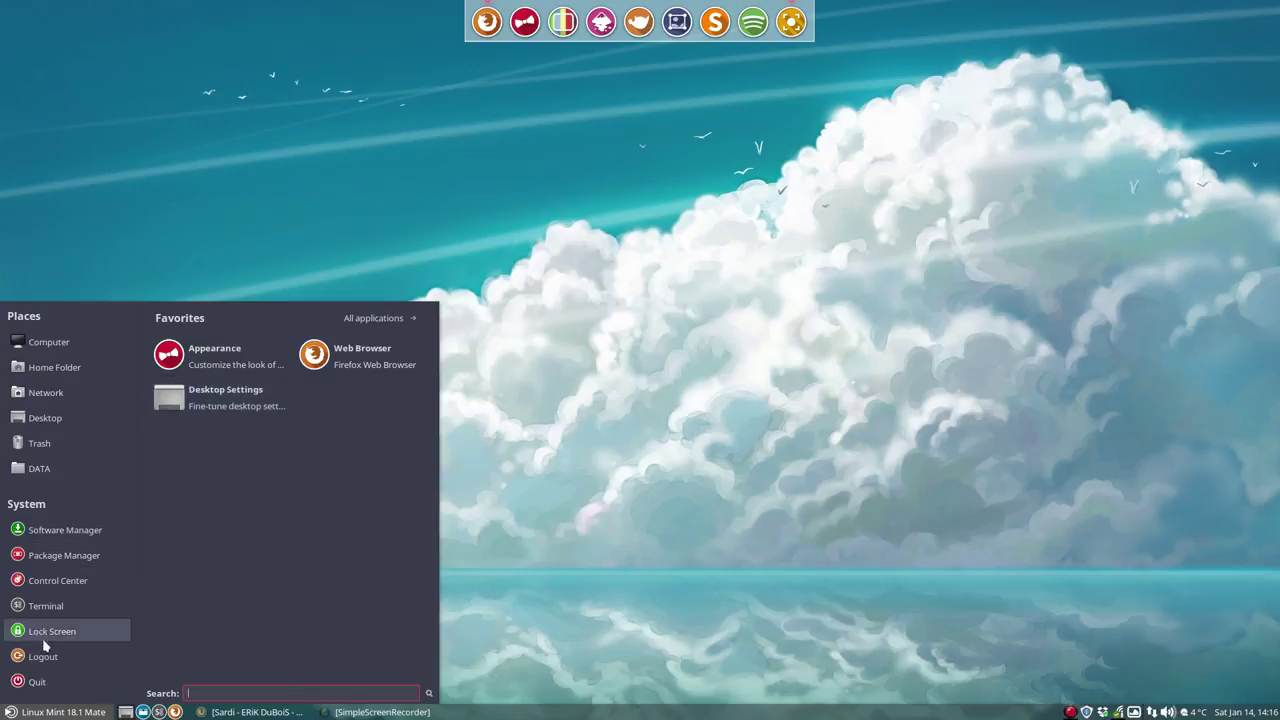
{"action": "left_click", "coordinate": [365, 319]}
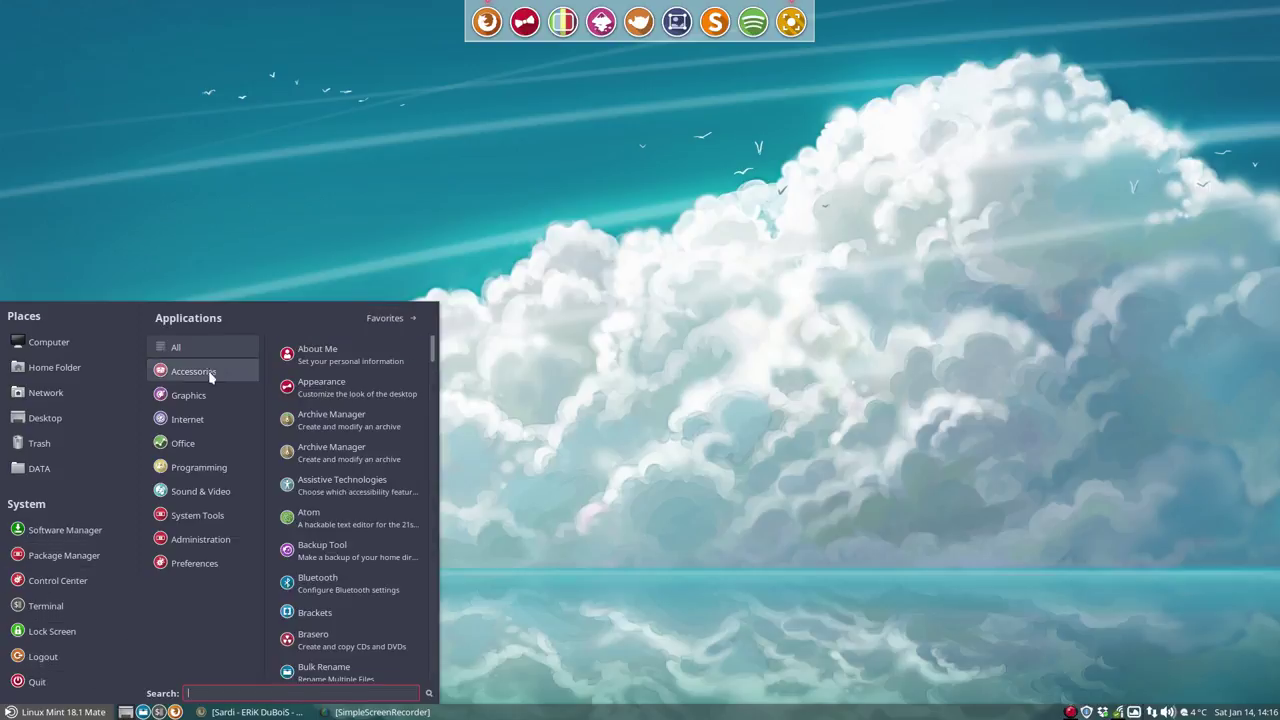
{"action": "mouse_move", "coordinate": [200, 563]}
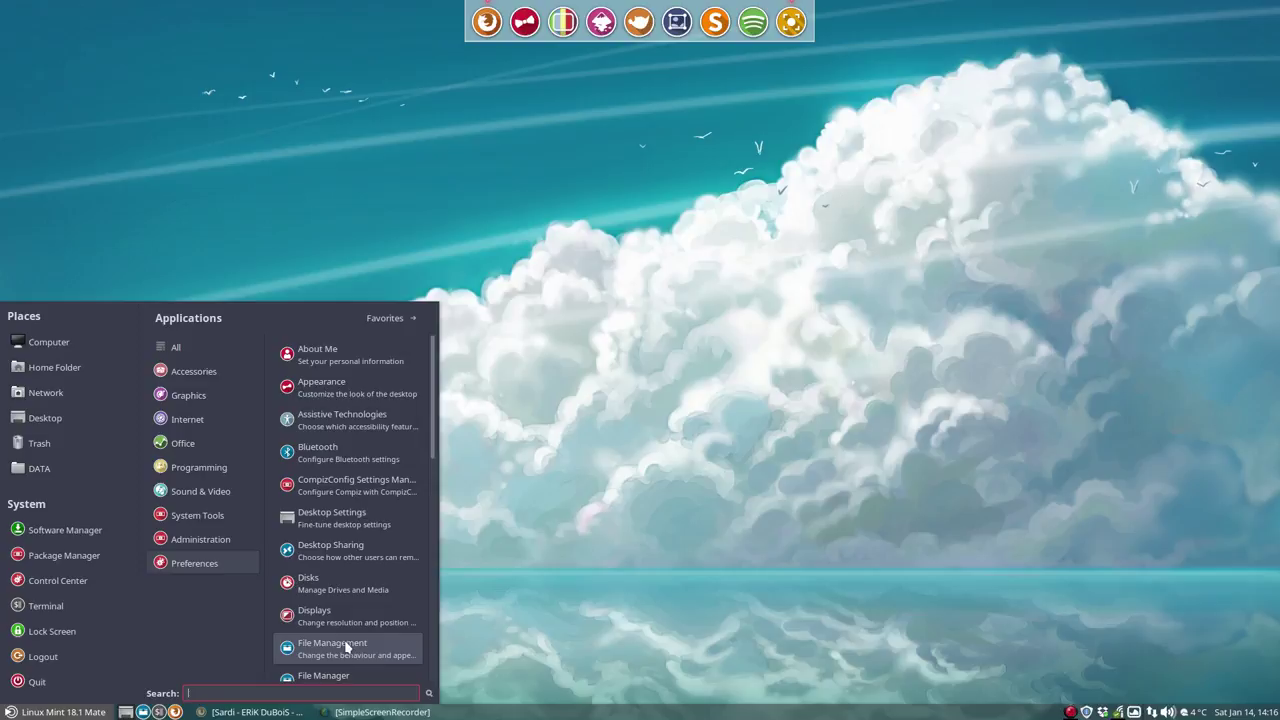
{"action": "left_click", "coordinate": [612, 393]}
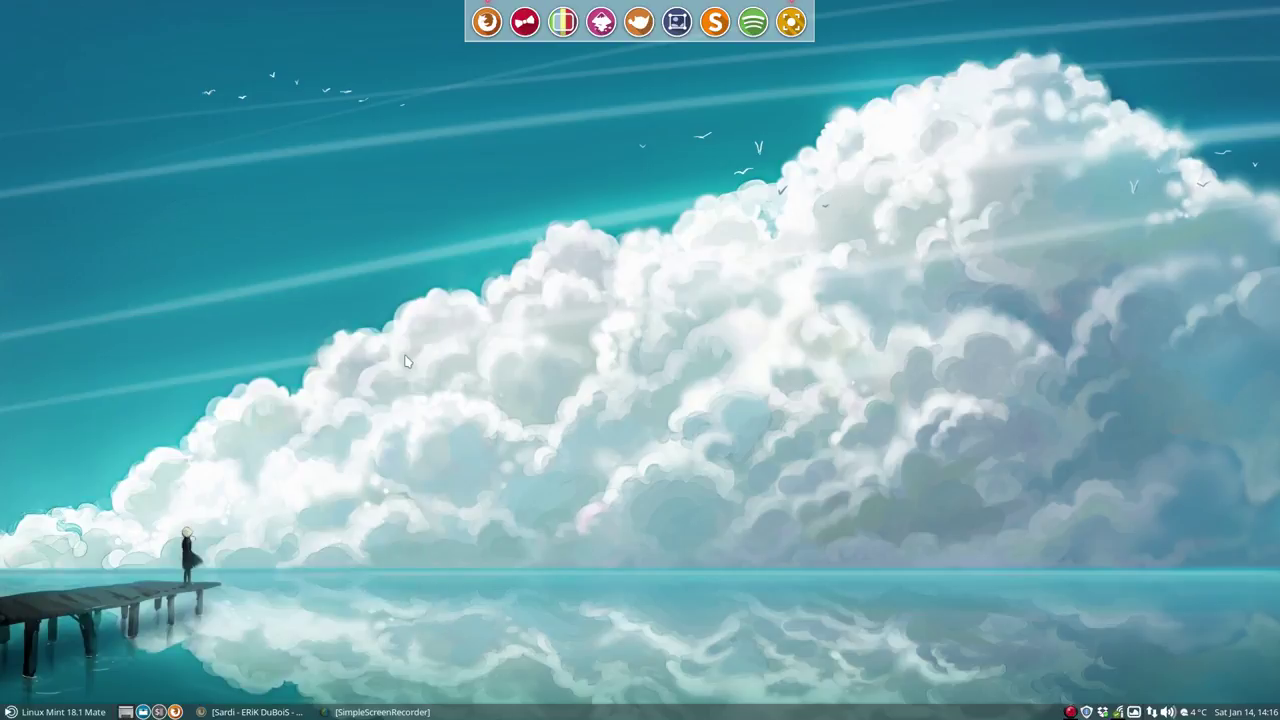